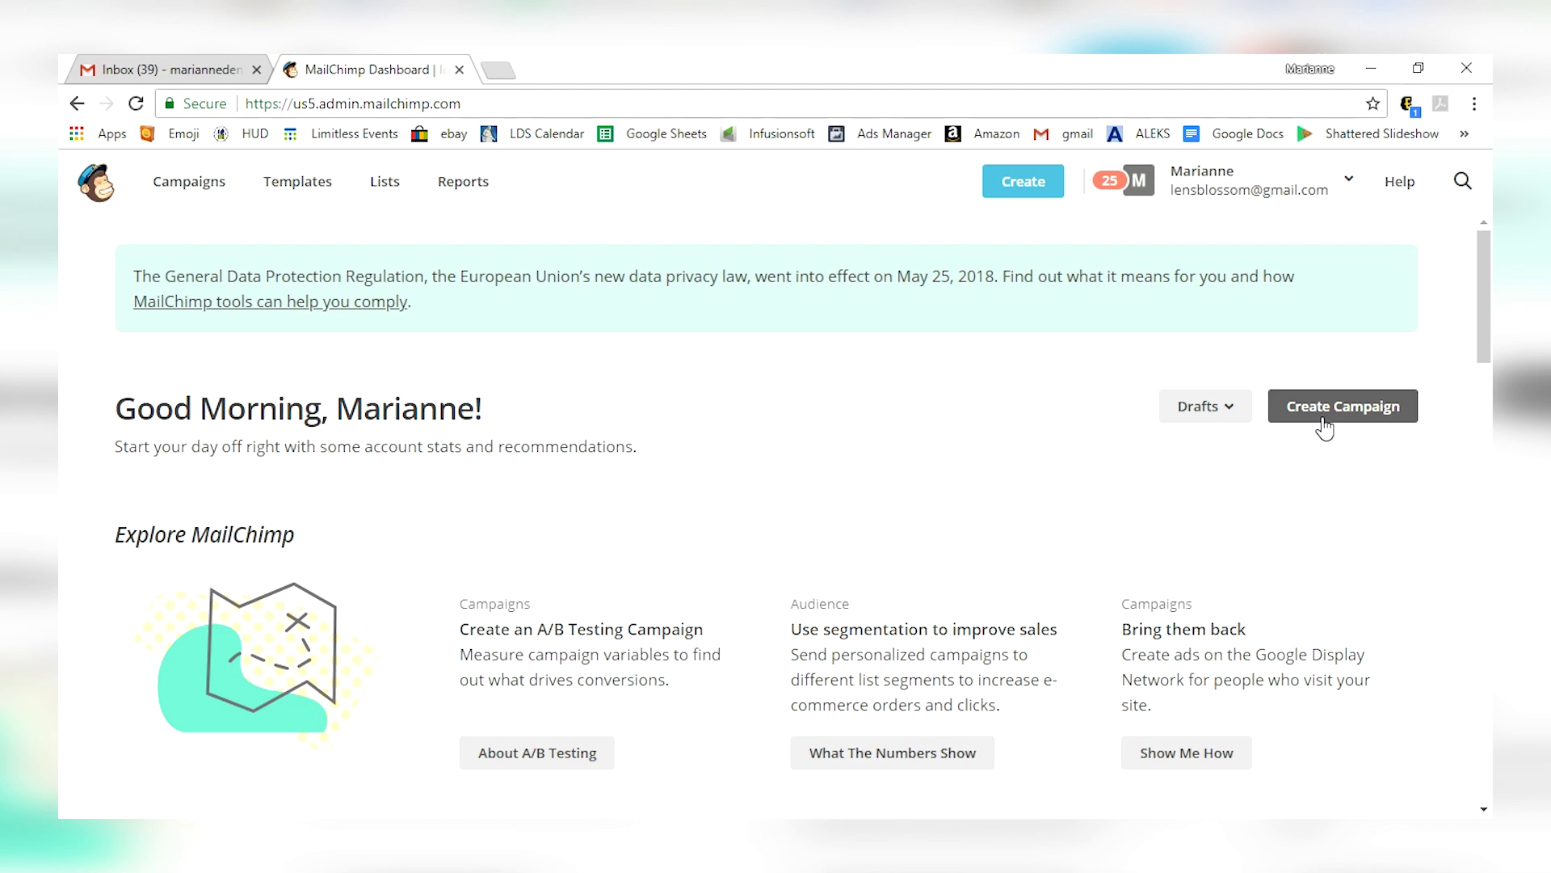
Step: Start a new campaign and choose Create an Email to reach the campaign-name form
click(1326, 422)
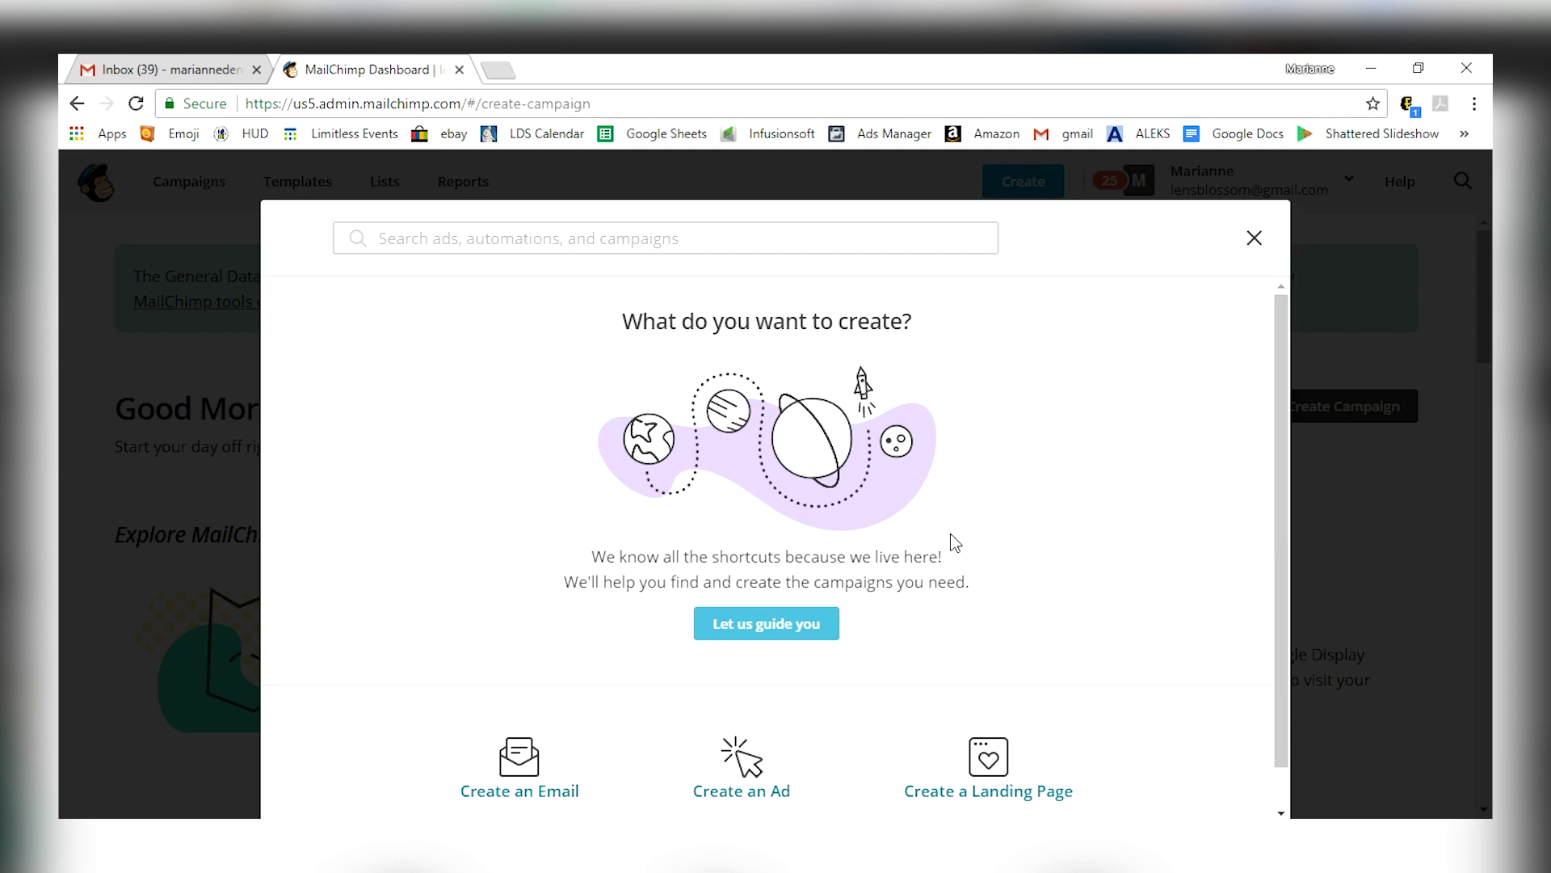
scroll(938, 546, down, 1)
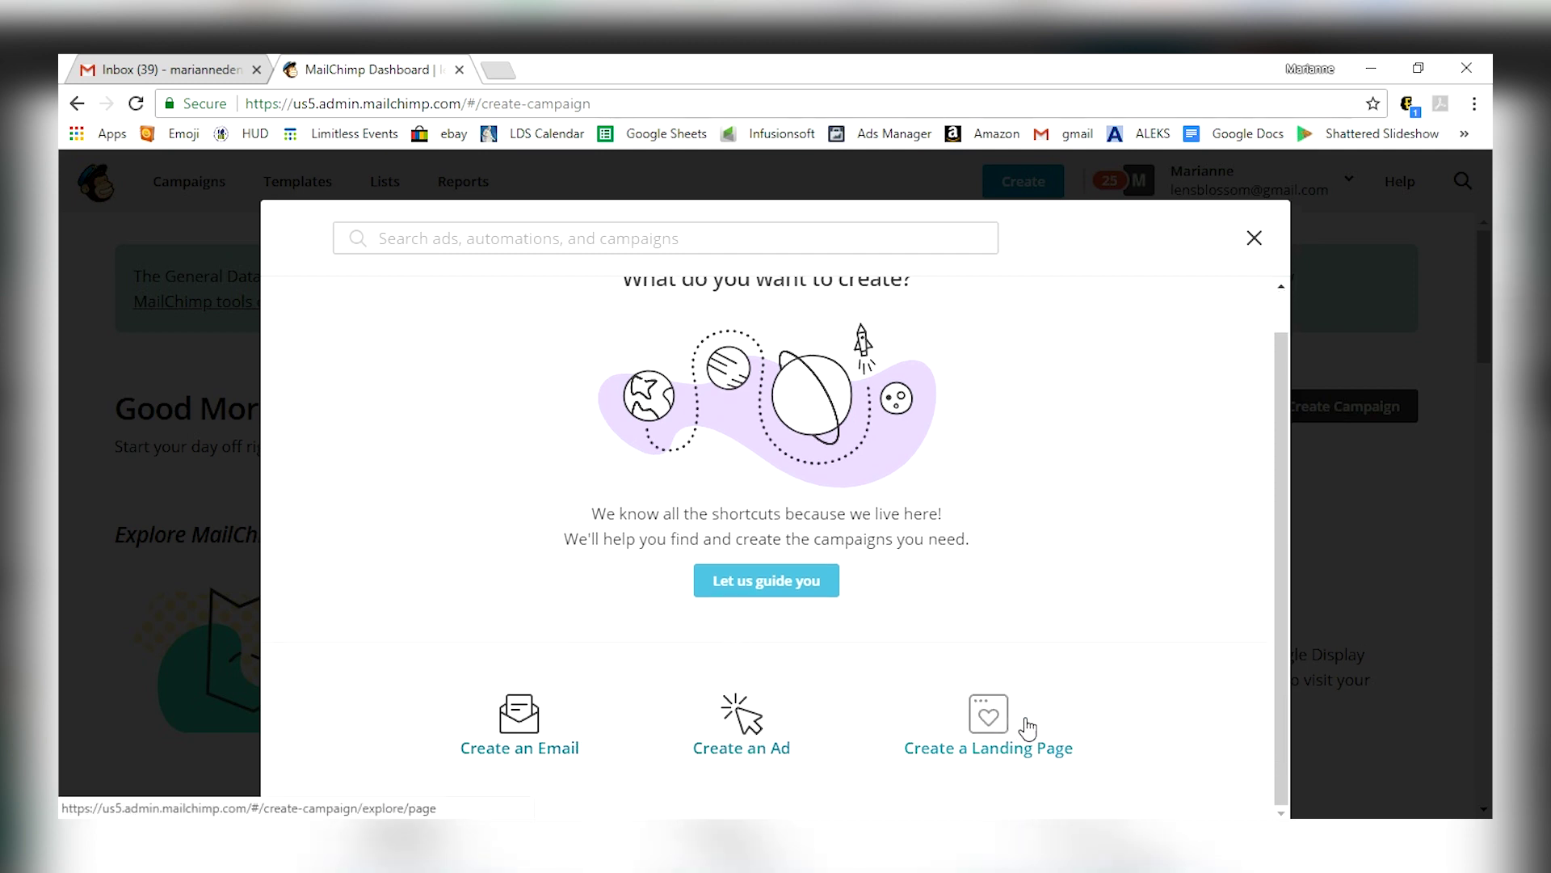
scroll(952, 557, up, 1)
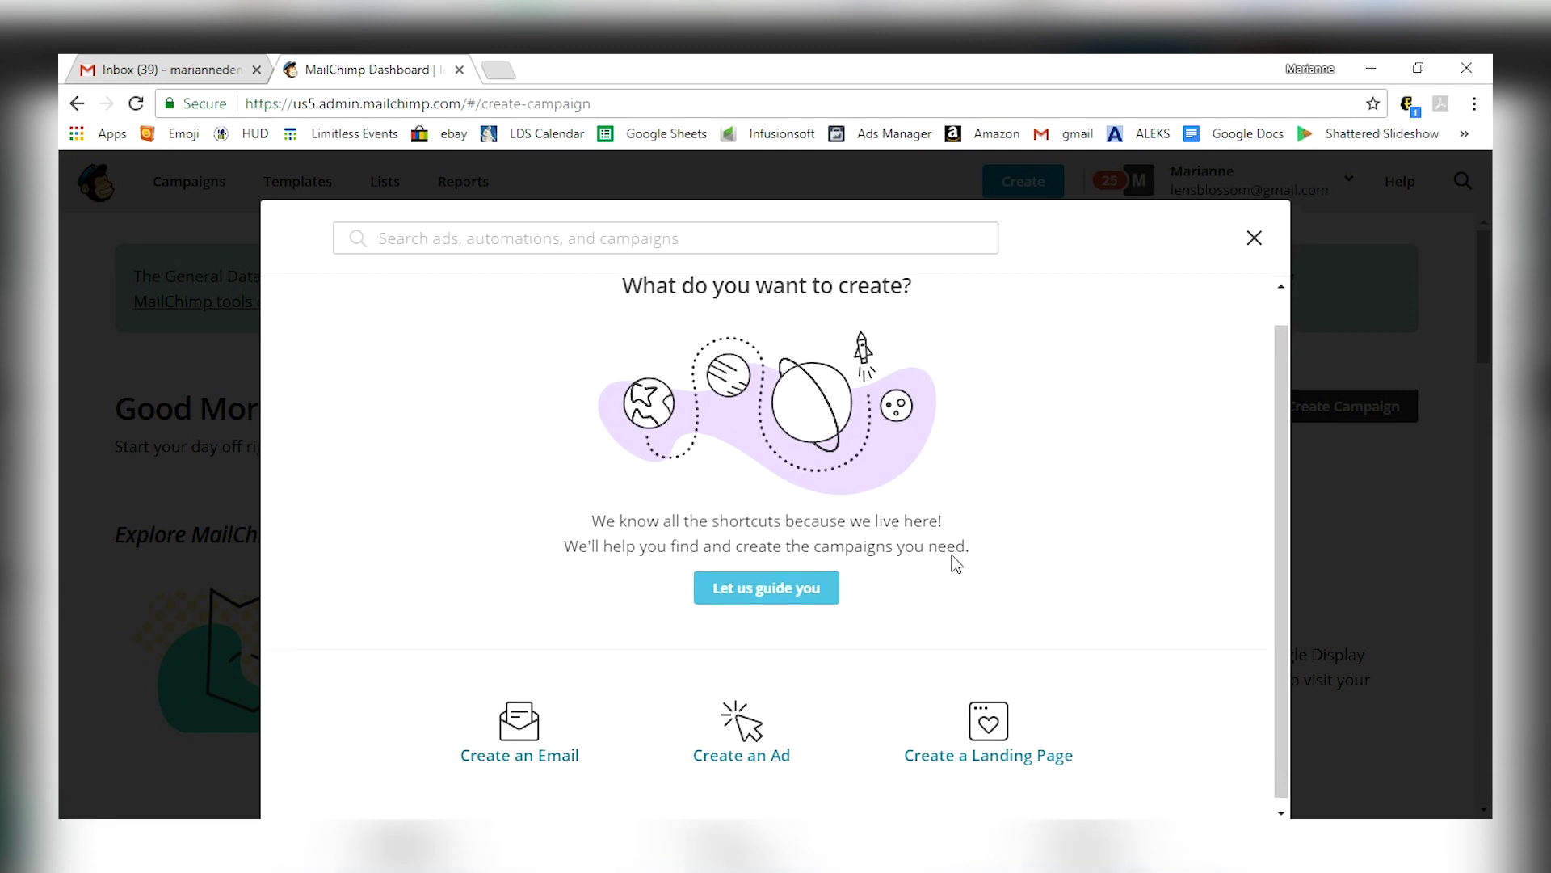
scroll(952, 558, down, 1)
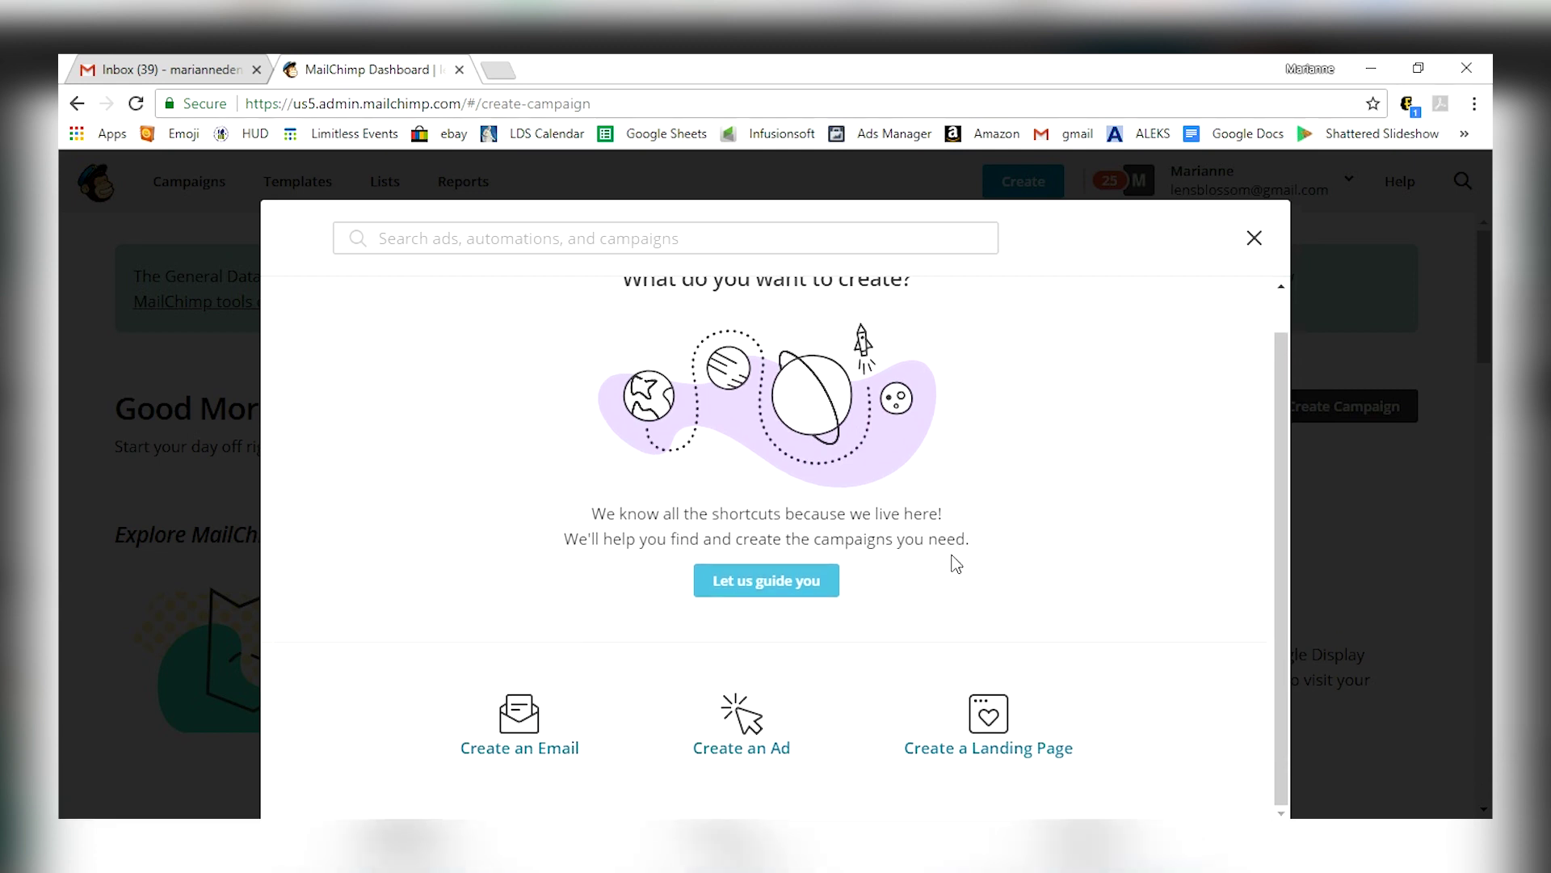
click(508, 724)
click(660, 612)
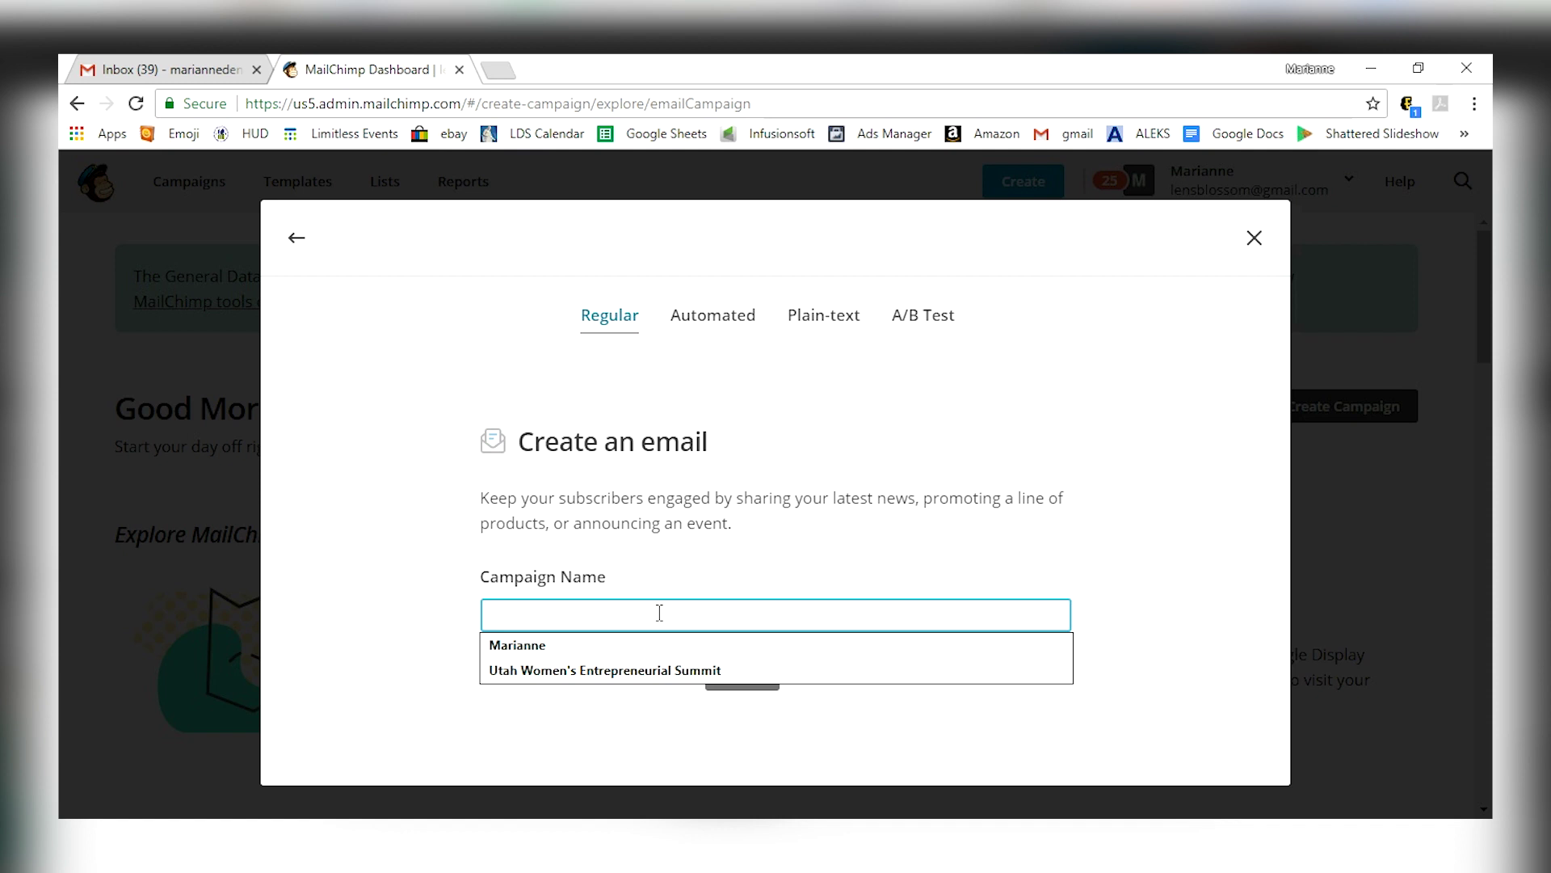
Step: Name the campaign 'June 4, Clearance Ad 75% off Necklaces' and begin adding recipients
text(June 4)
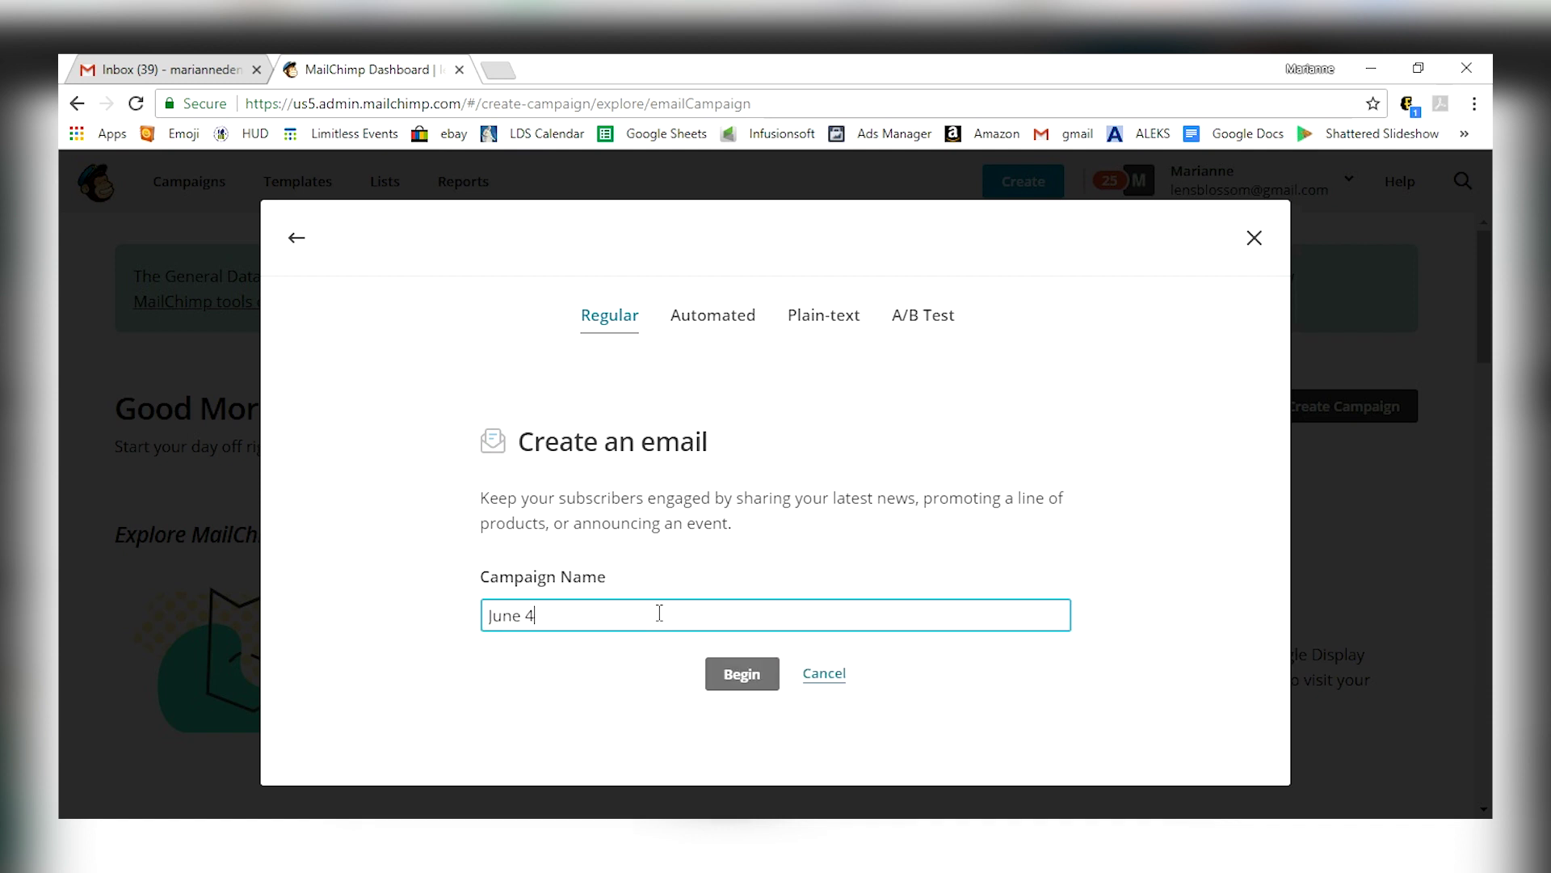
text(, C;earance)
key(BackSpace)
key(BackSpace)
key(BackSpace)
key(BackSpace)
key(BackSpace)
key(BackSpace)
key(BackSpace)
key(BackSpace)
text(learacn)
key(BackSpace)
key(BackSpace)
text(nce Ad 75% off Necklaces)
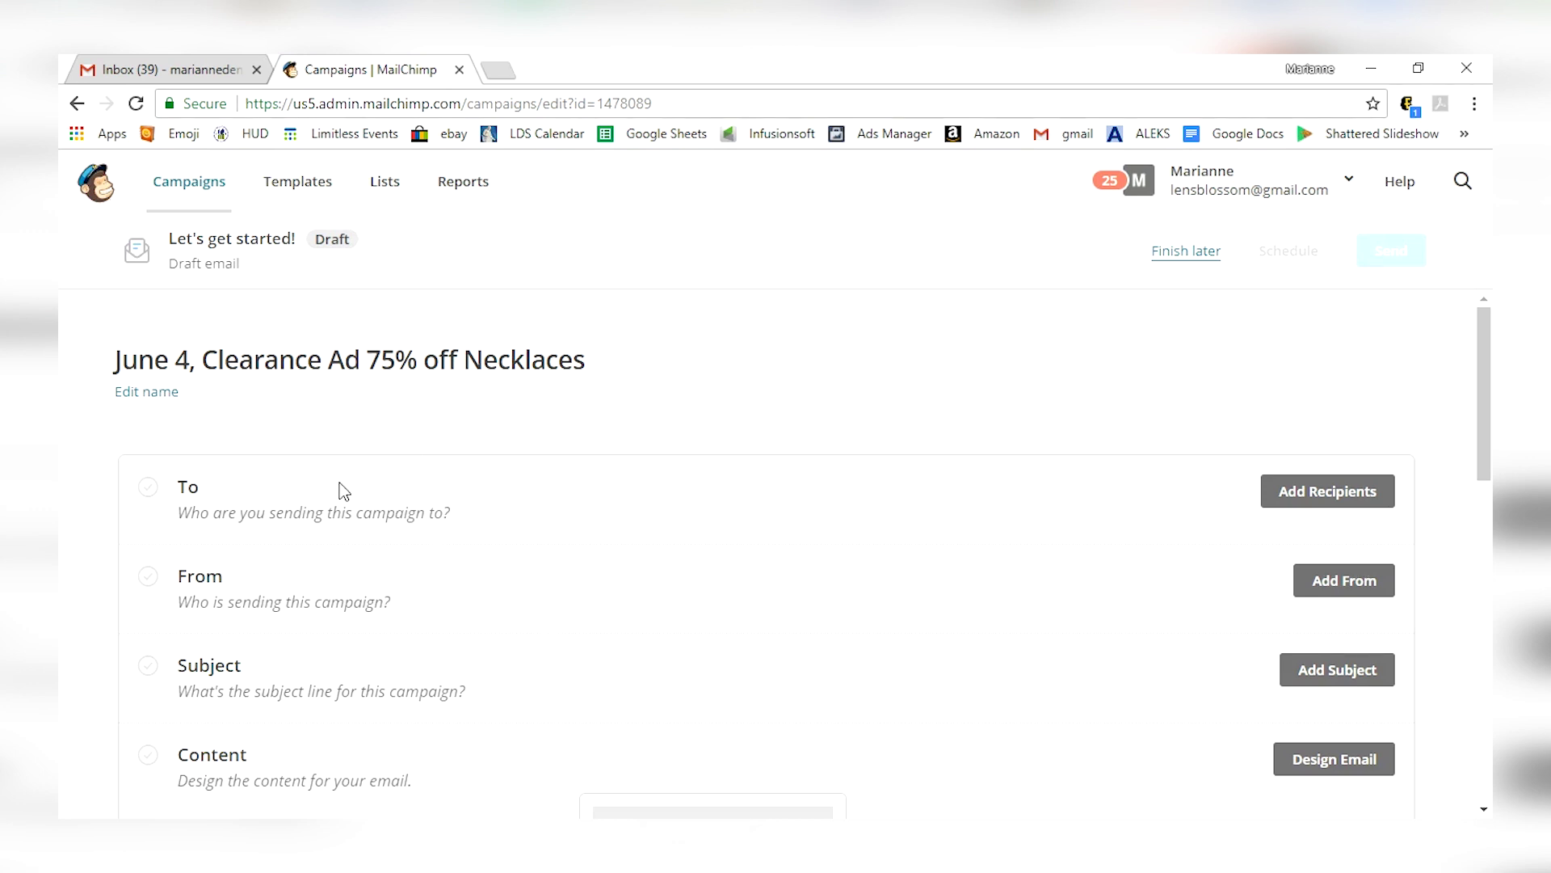
click(1314, 506)
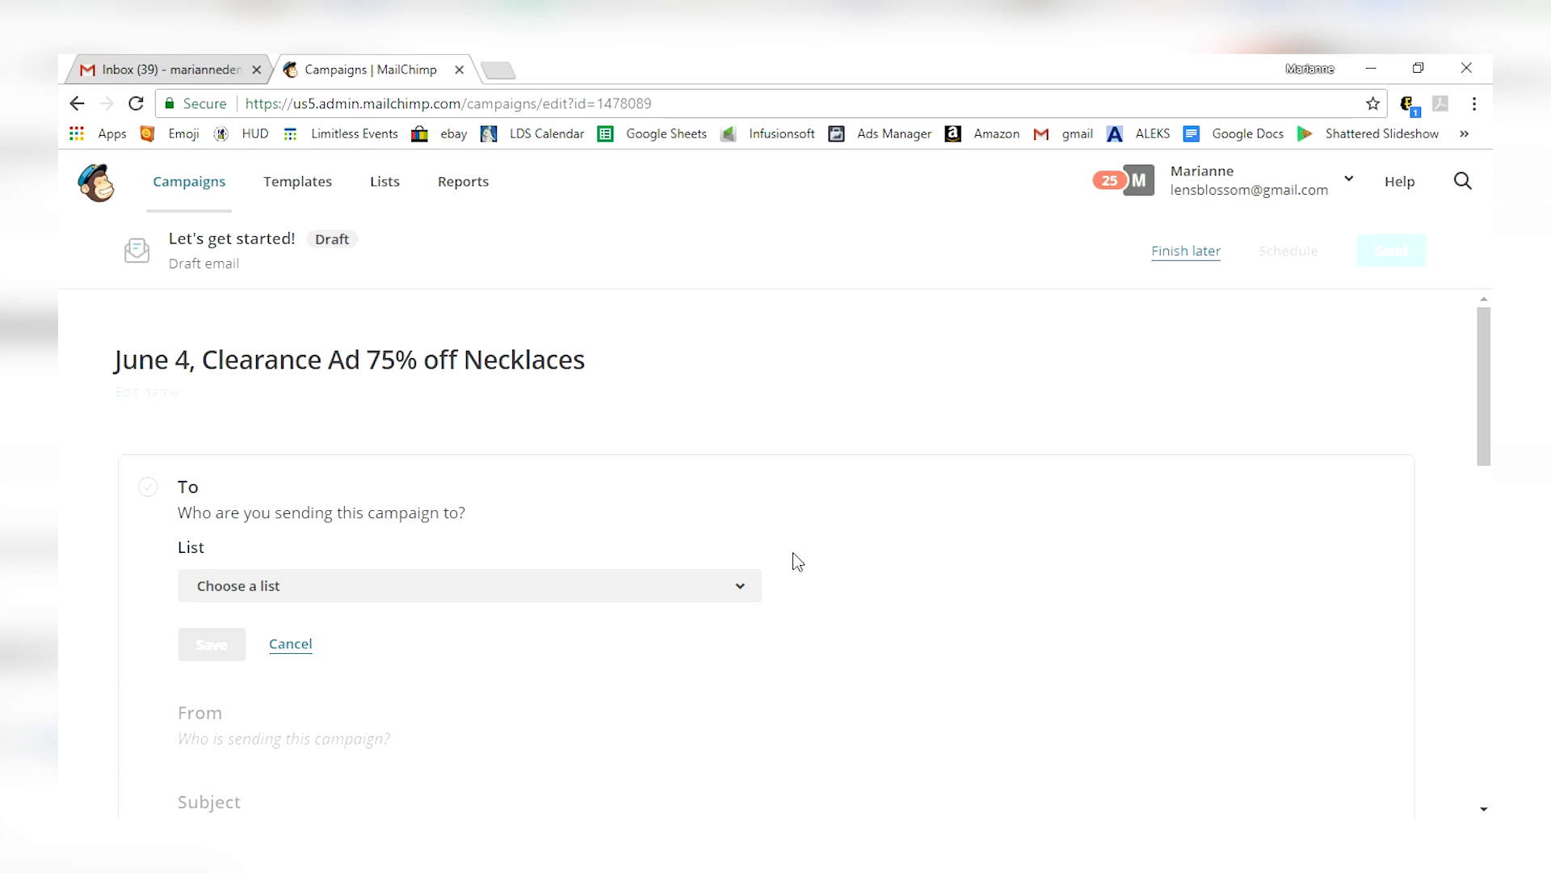
Step: Send the campaign to the Limitless list, keeping the segment as All subscribers on list
click(740, 601)
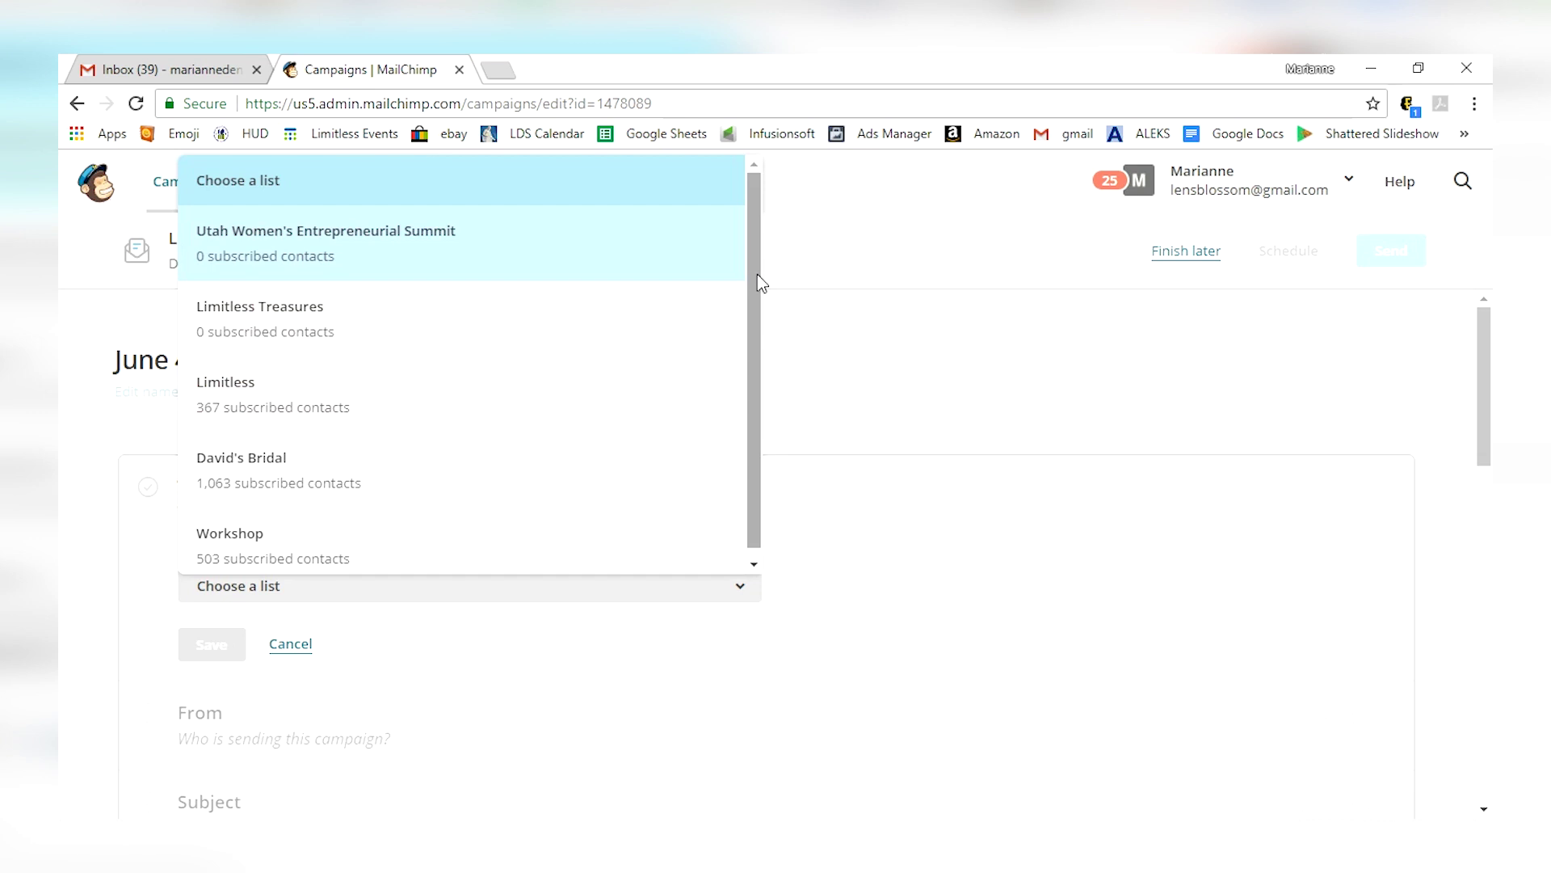
drag(758, 273, 759, 332)
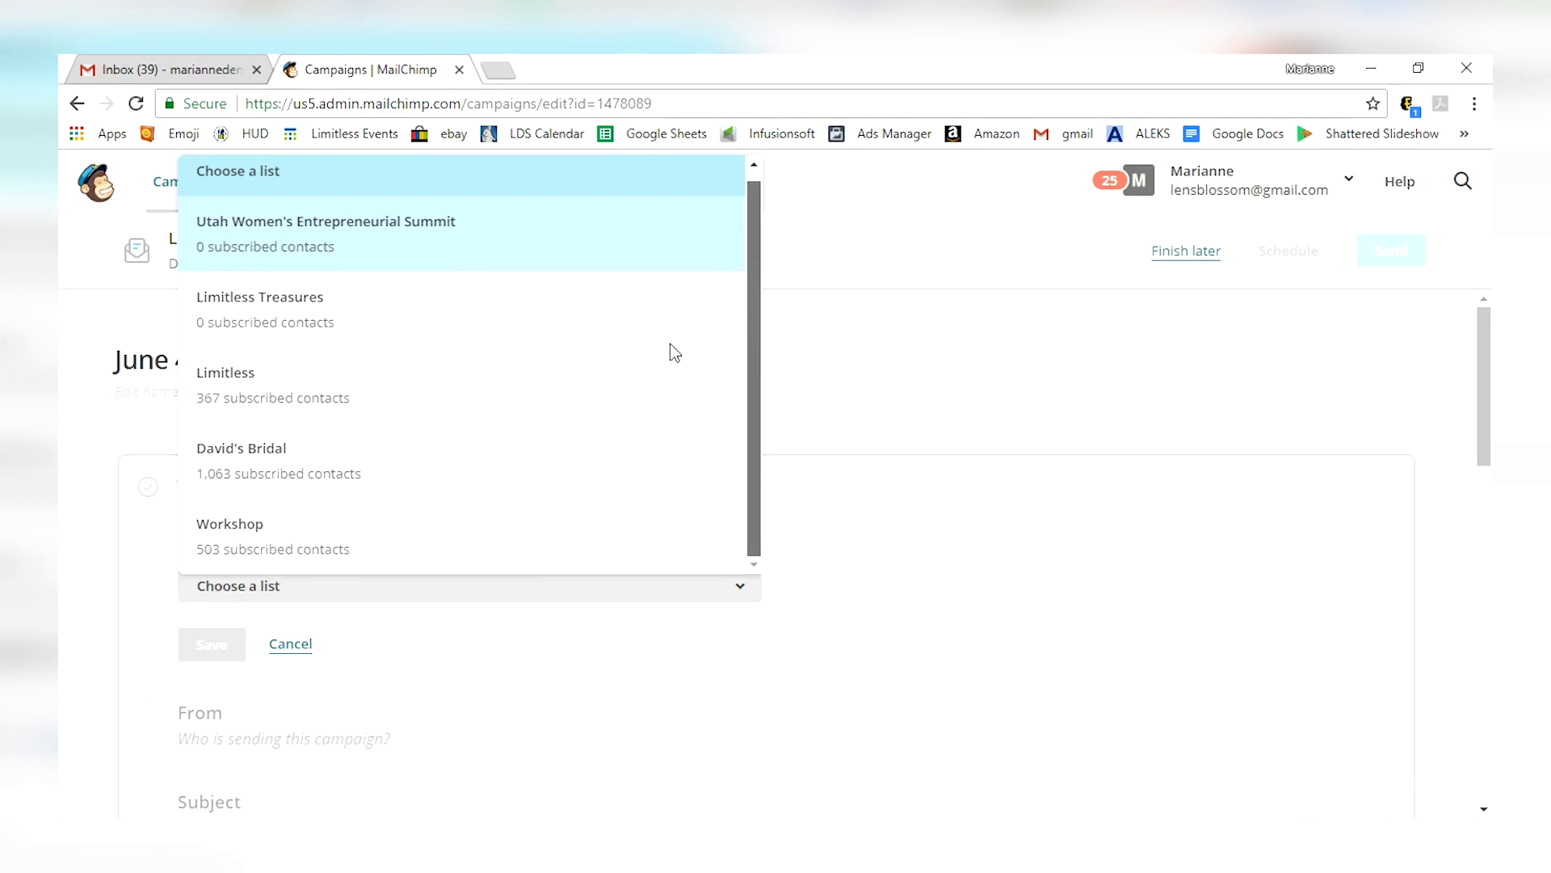
scroll(530, 408, up, 1)
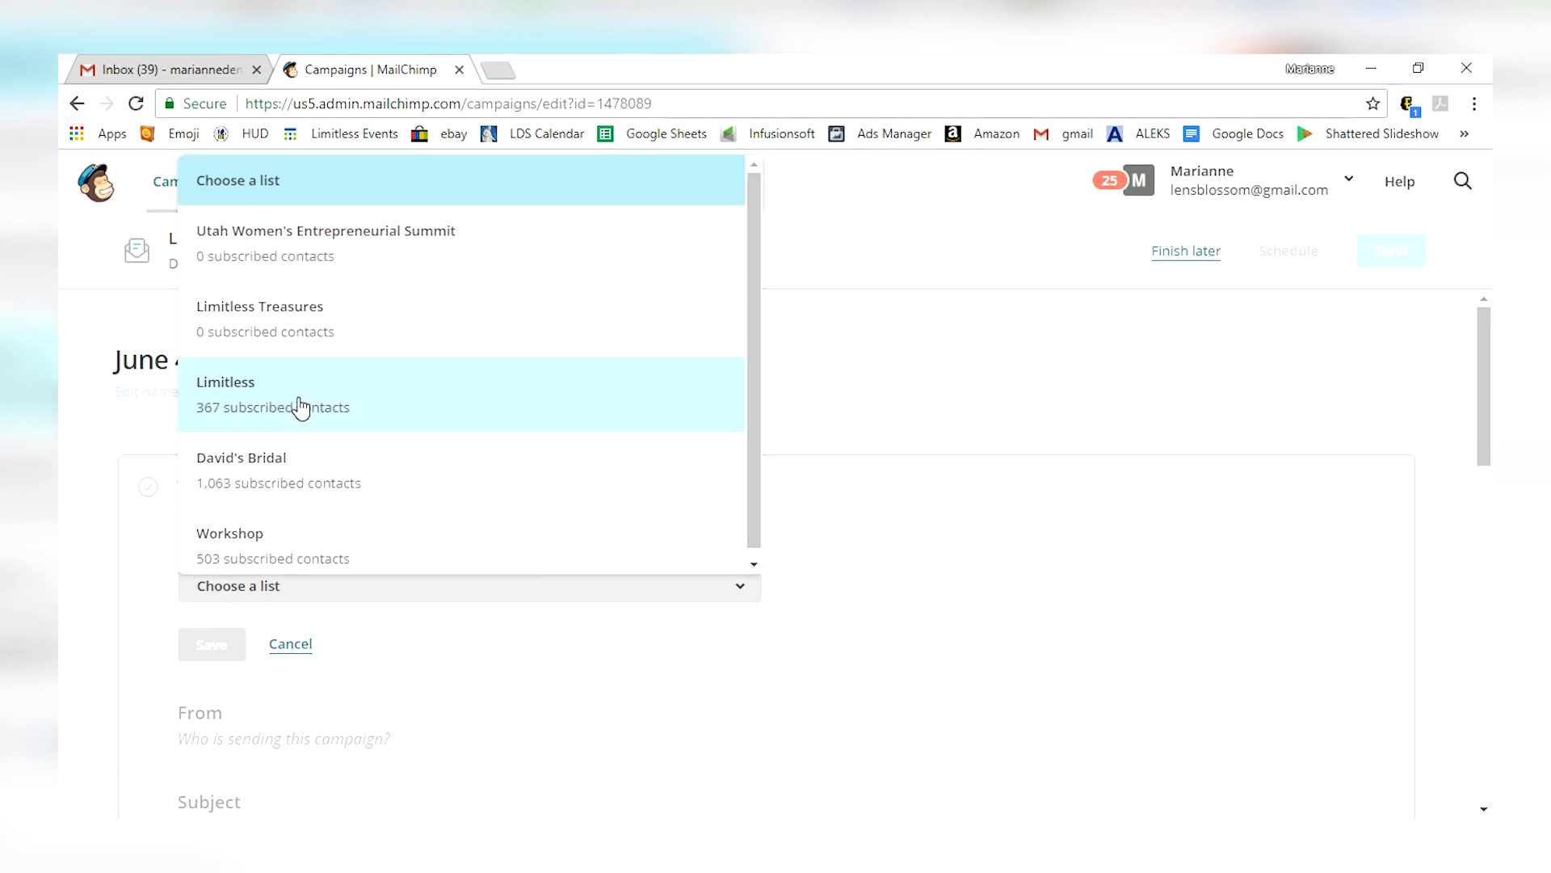
click(340, 418)
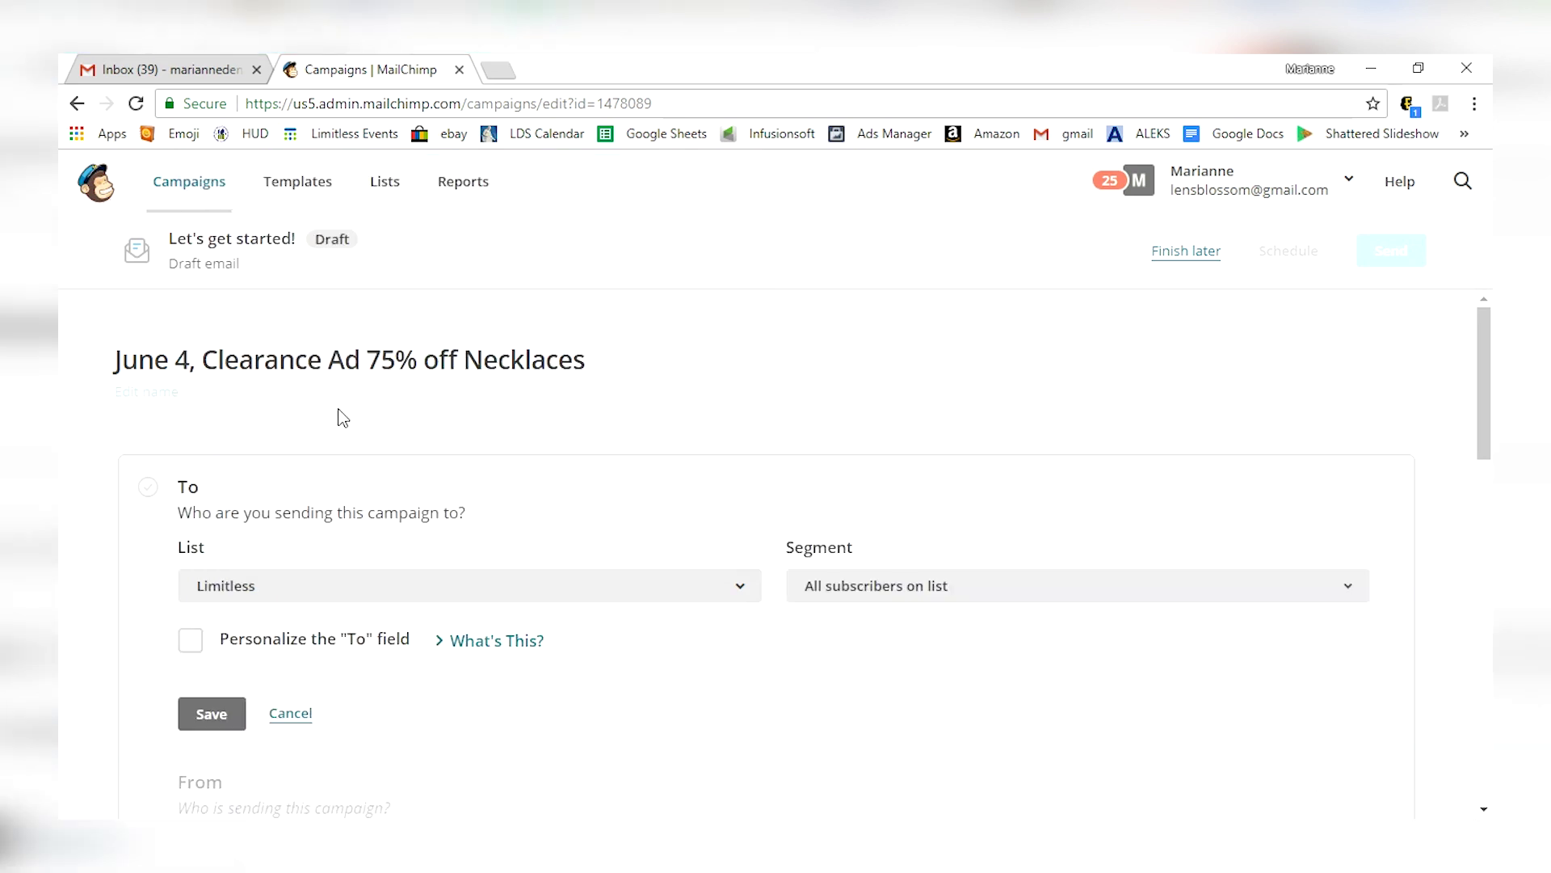
click(919, 605)
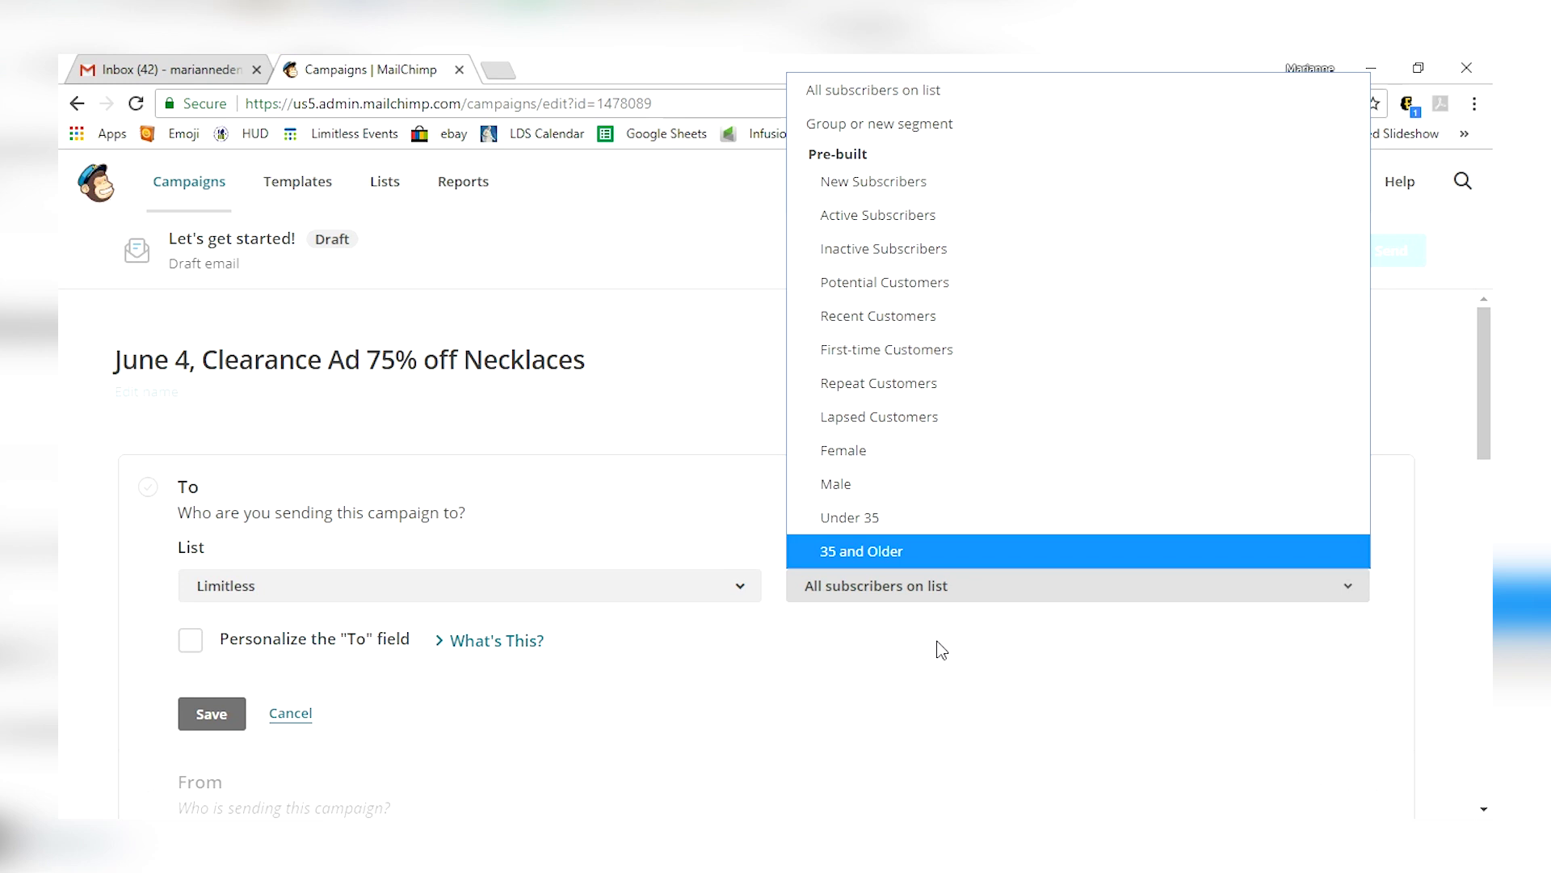
click(943, 105)
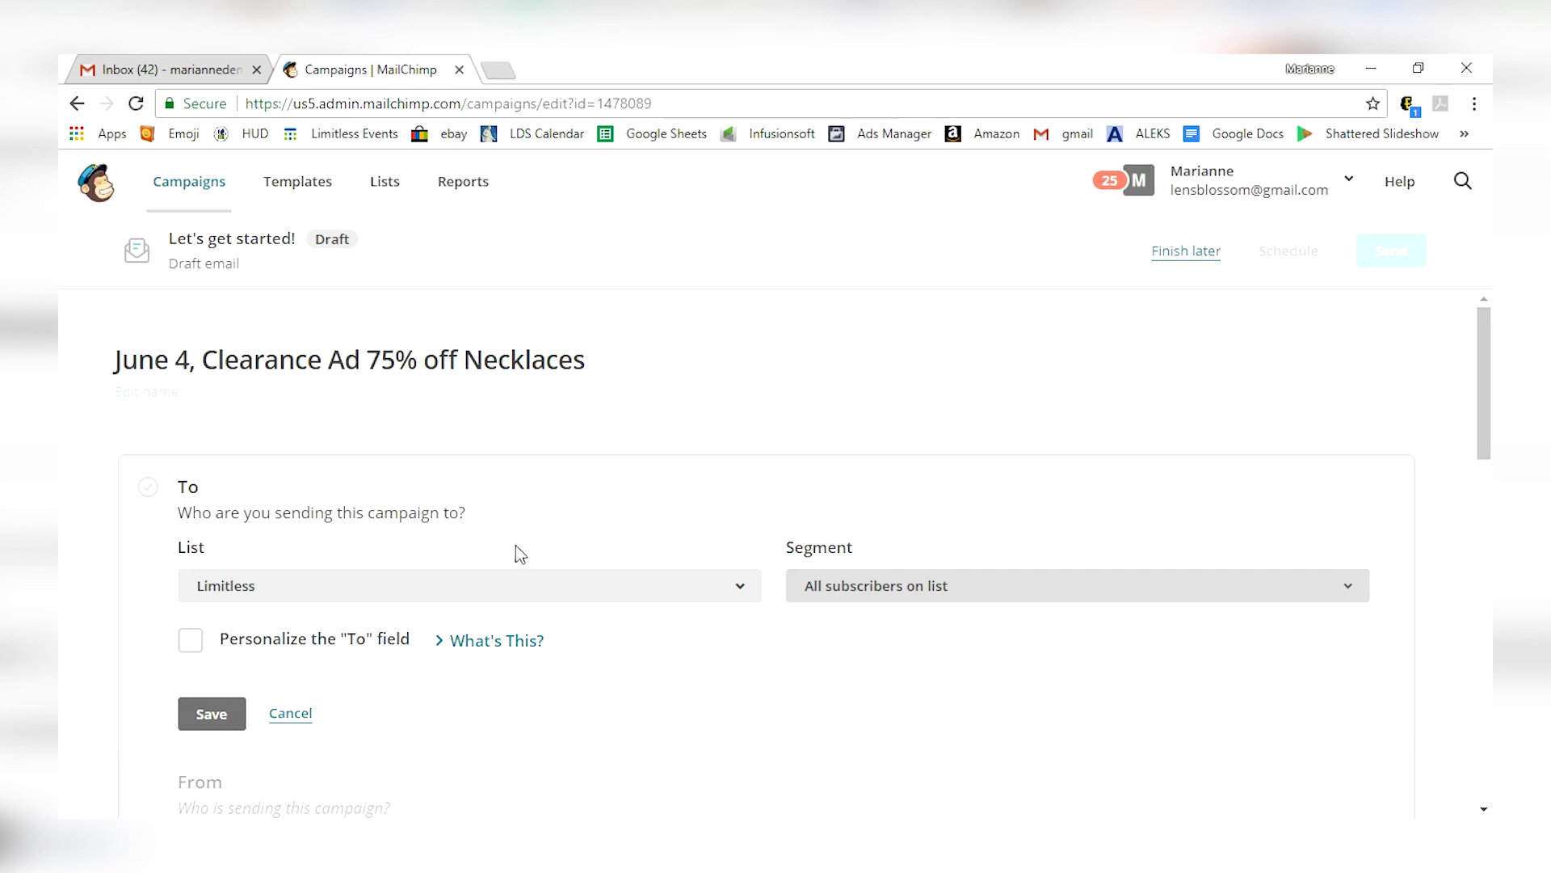
Step: Try personalizing the To field with the *|FNAME|* first-name merge tag
click(191, 639)
scroll(522, 691, down, 3)
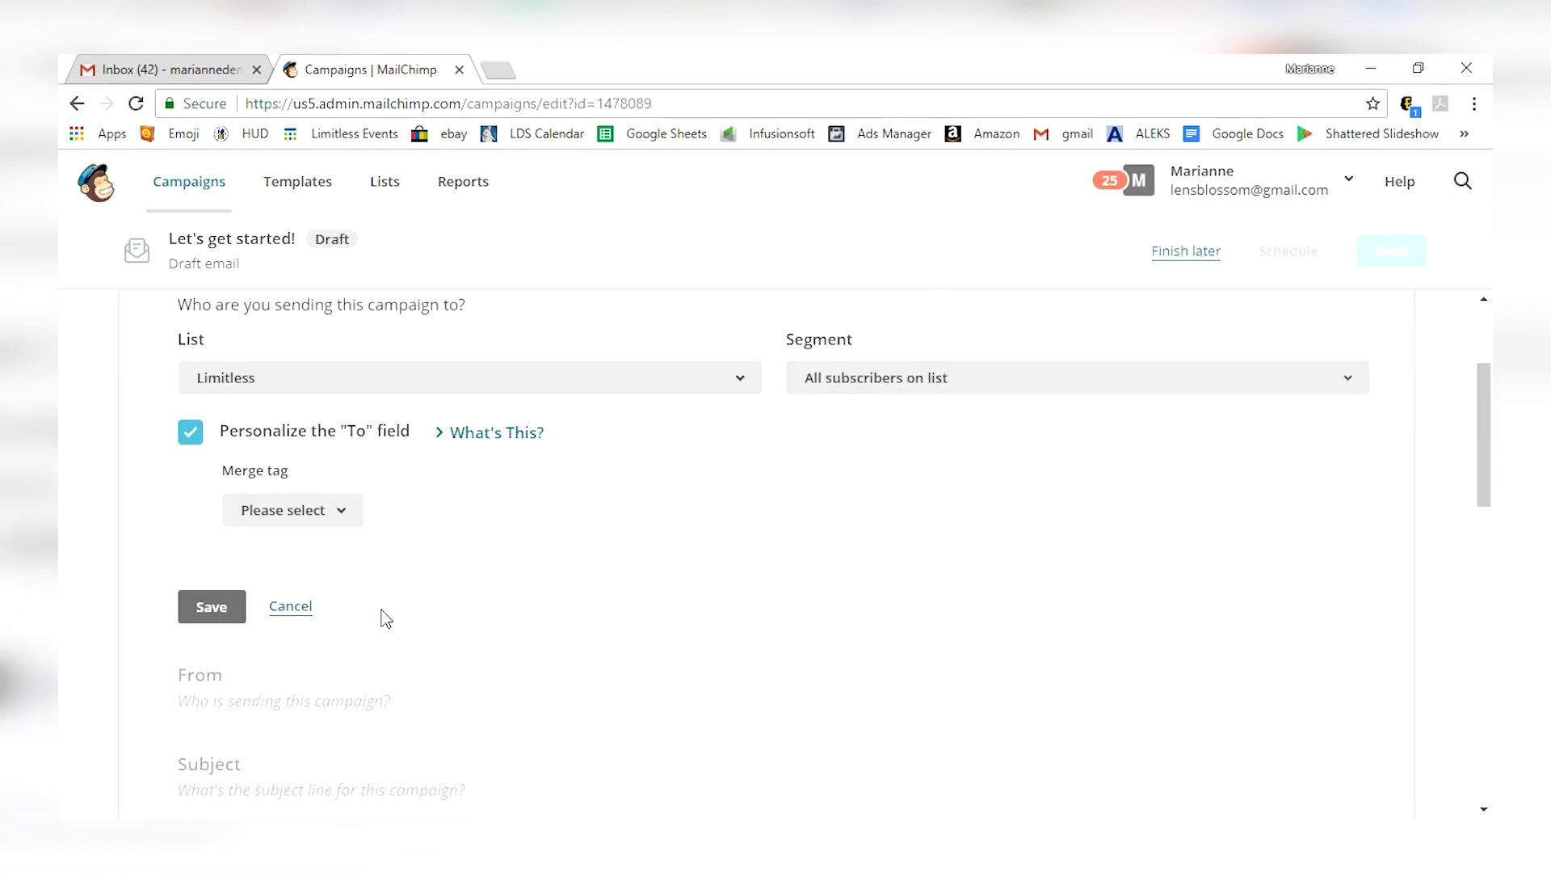
click(343, 512)
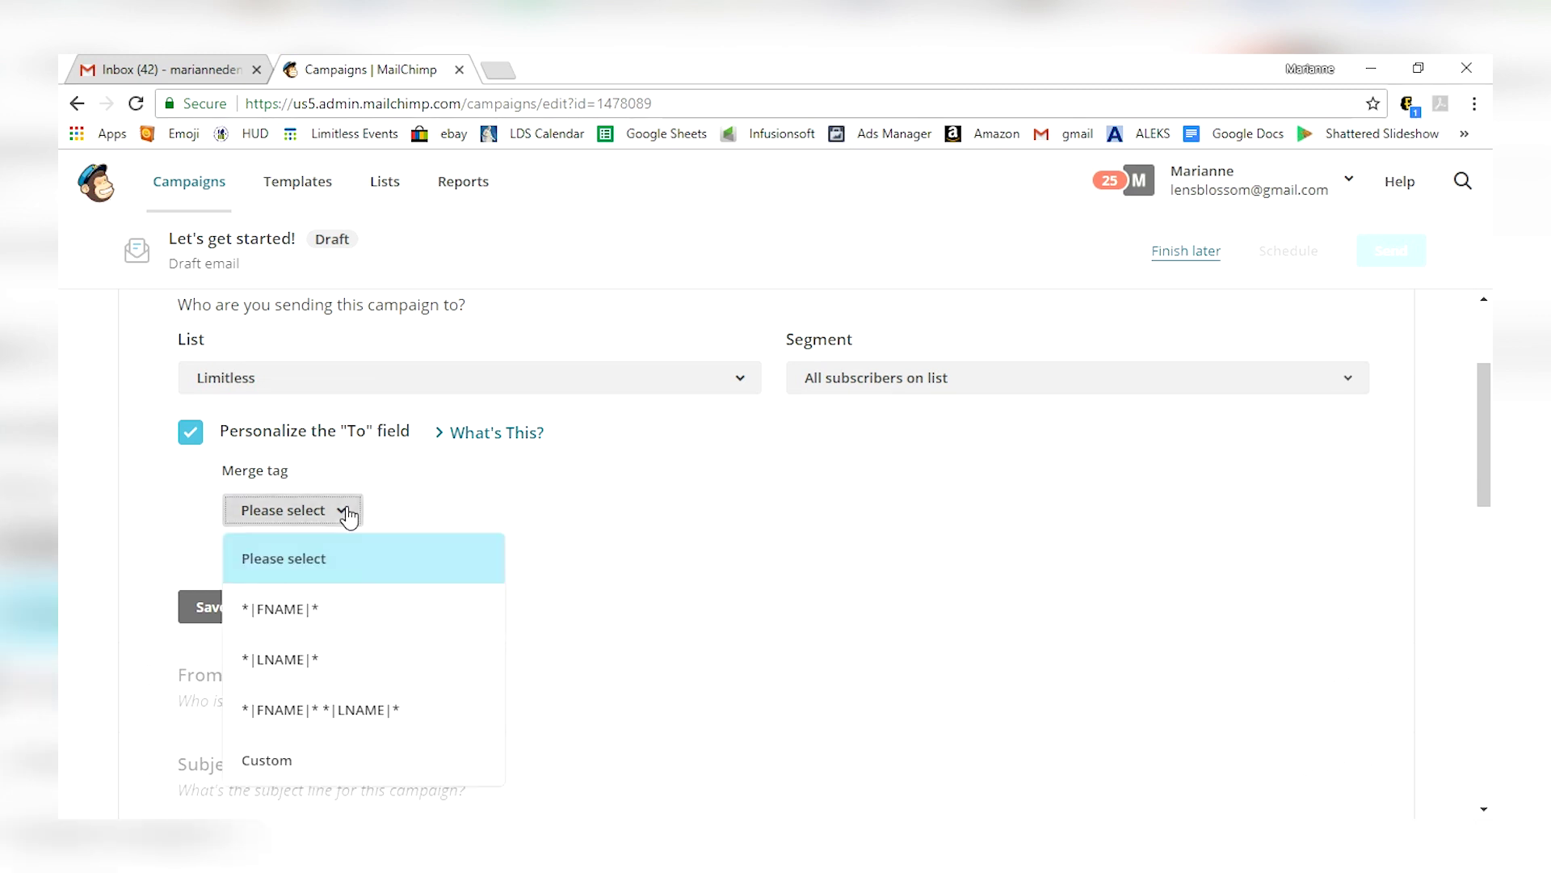
click(354, 620)
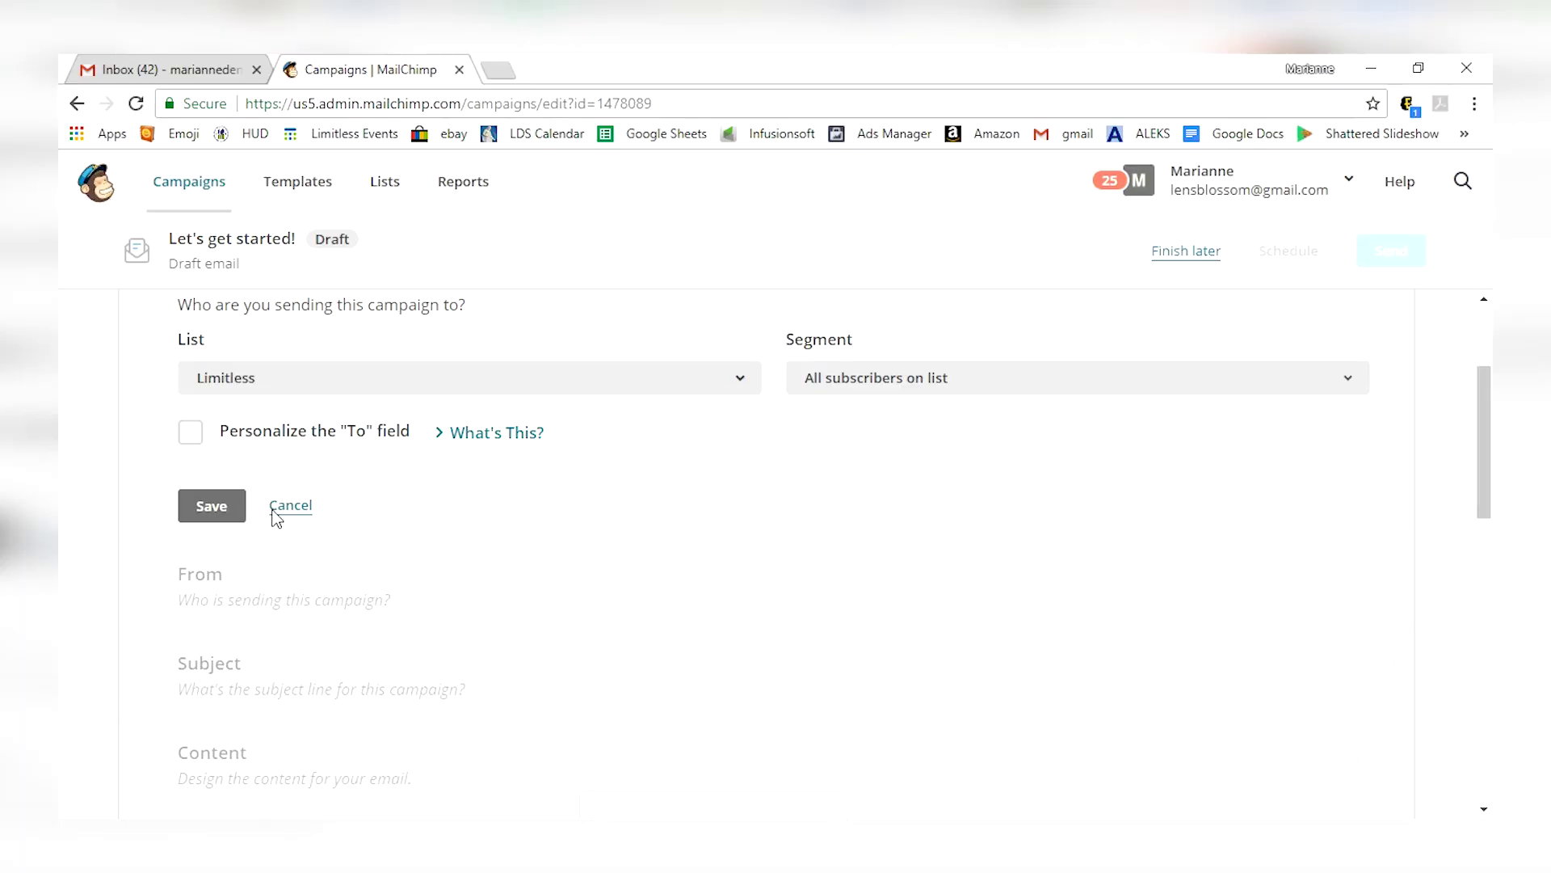
Step: Save the Limitless recipients and the prefilled sender name and email address
click(202, 507)
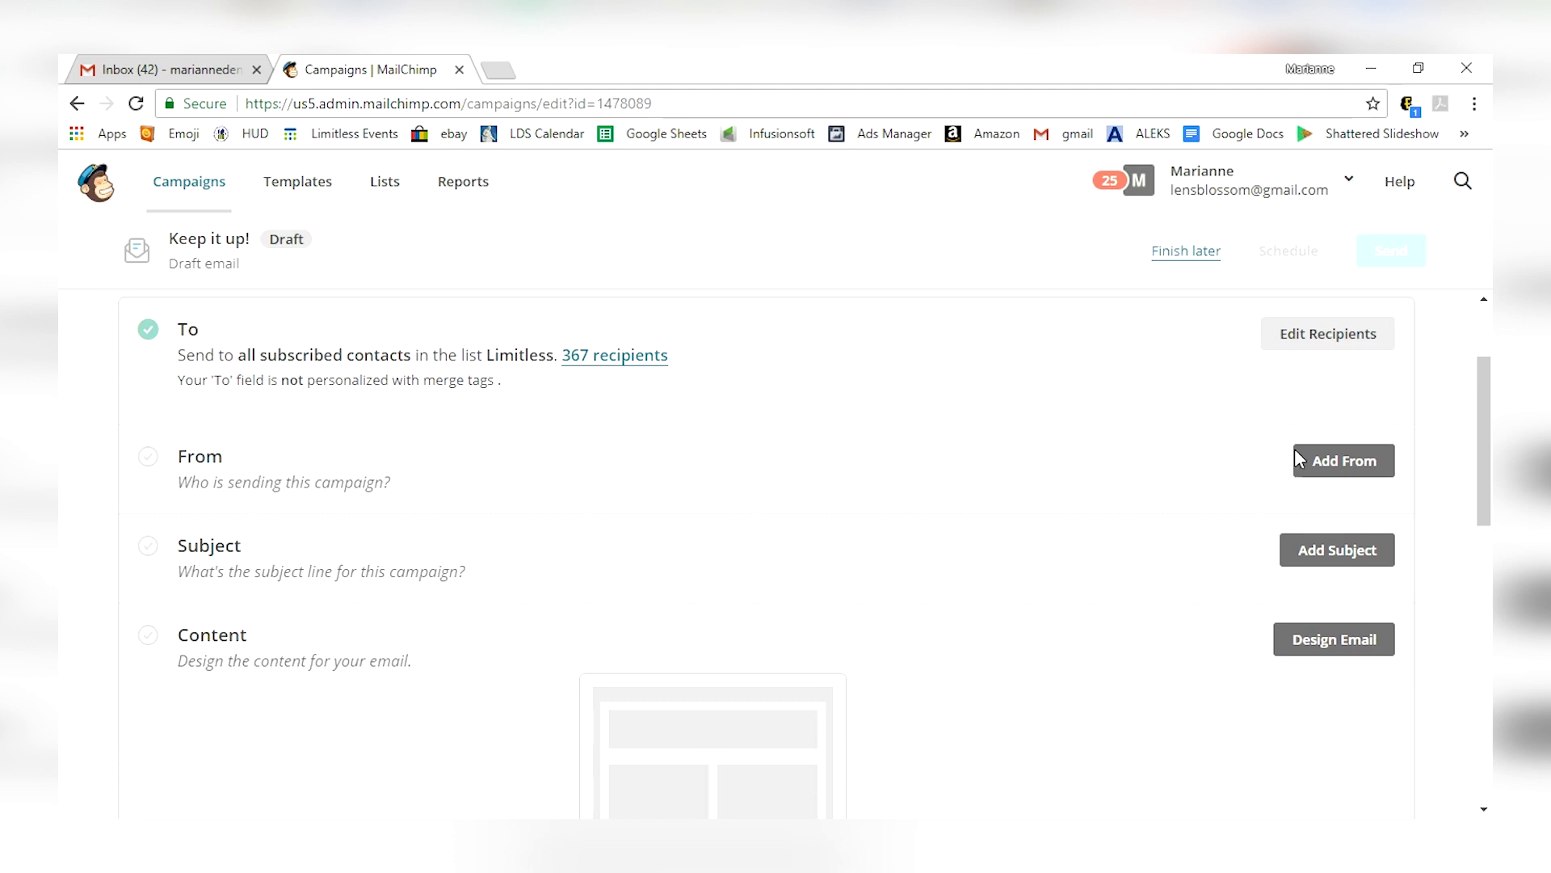
click(1357, 462)
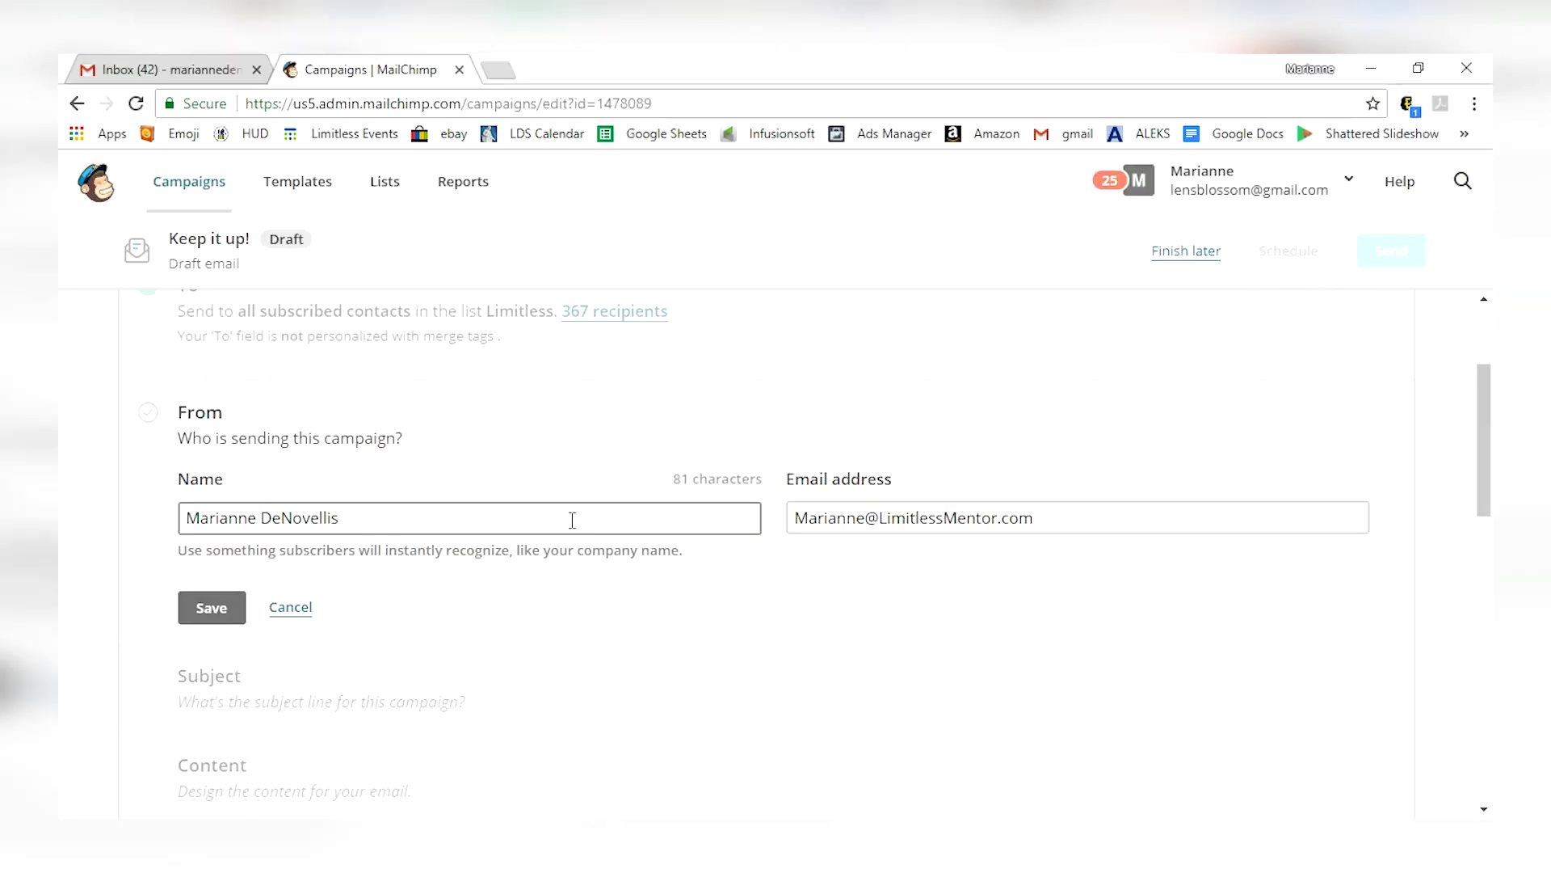
click(208, 612)
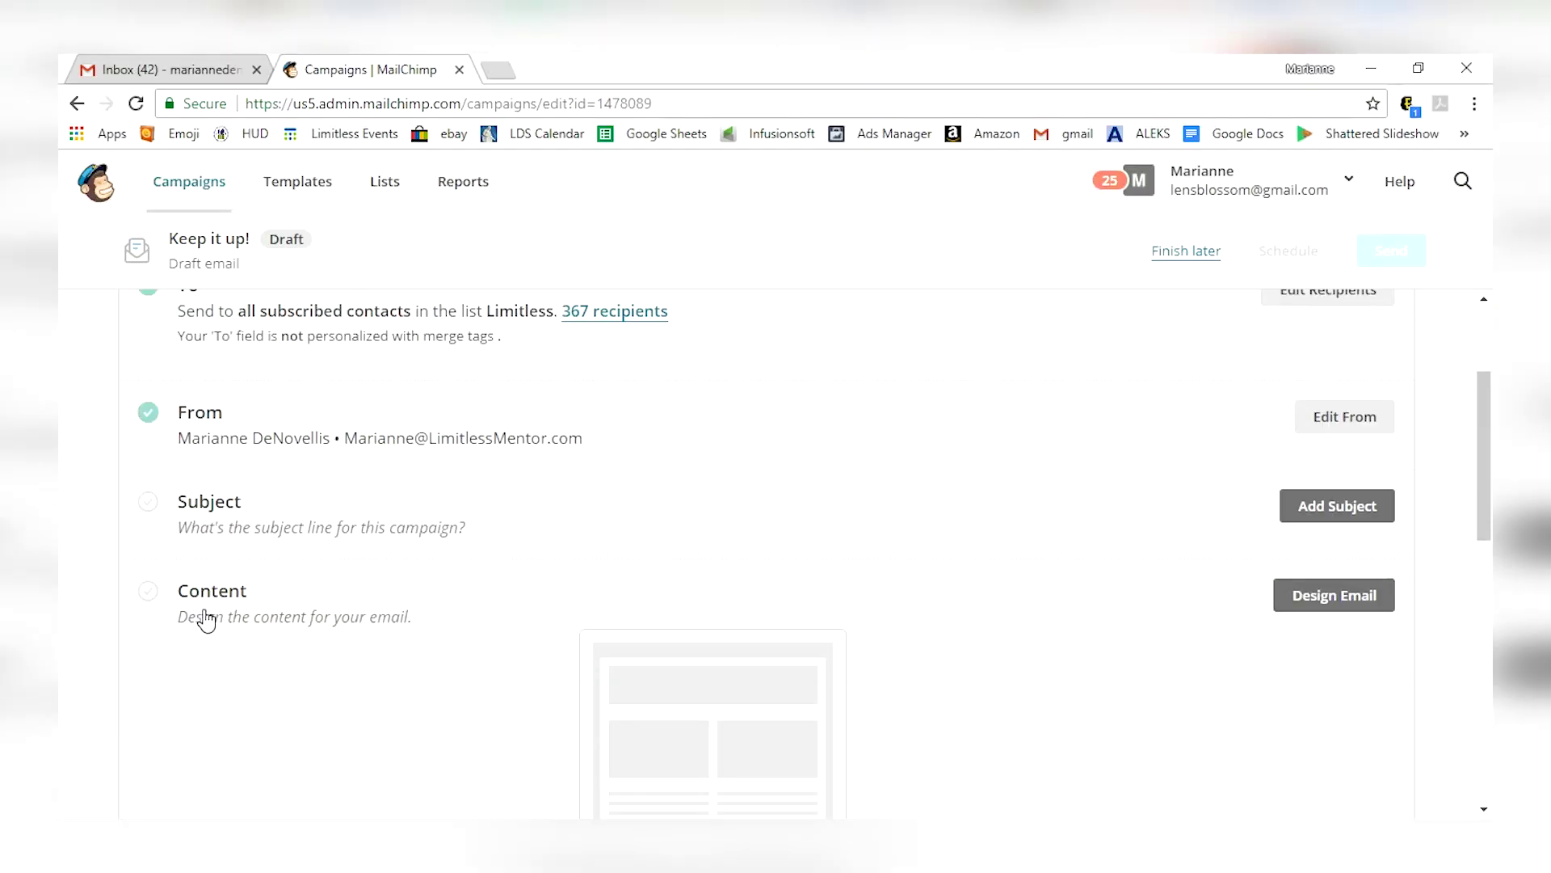
scroll(622, 679, down, 2)
scroll(622, 679, up, 1)
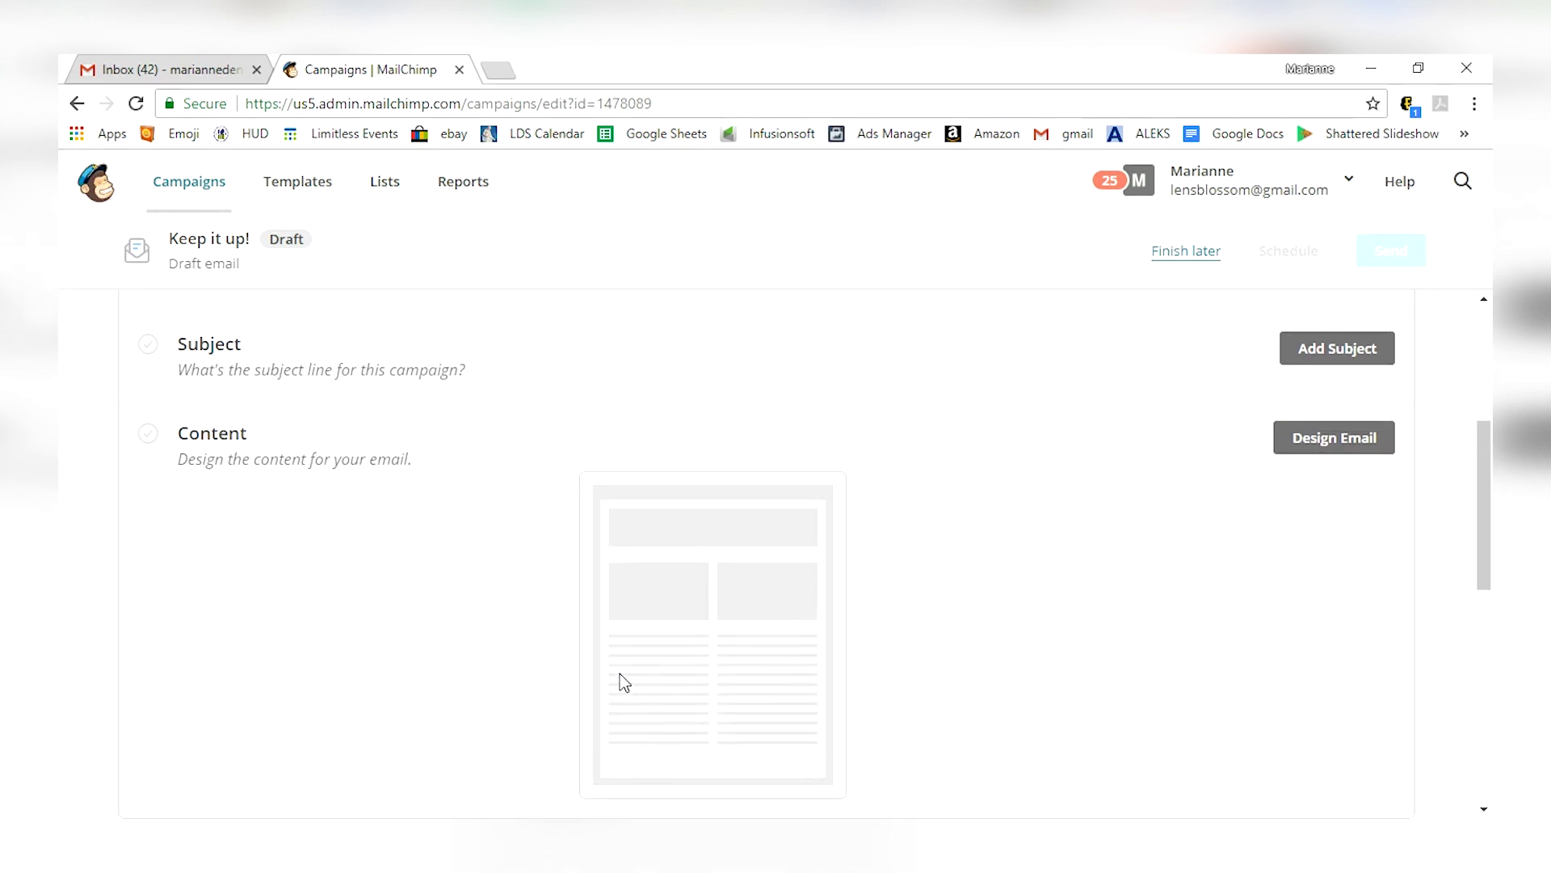
click(1318, 361)
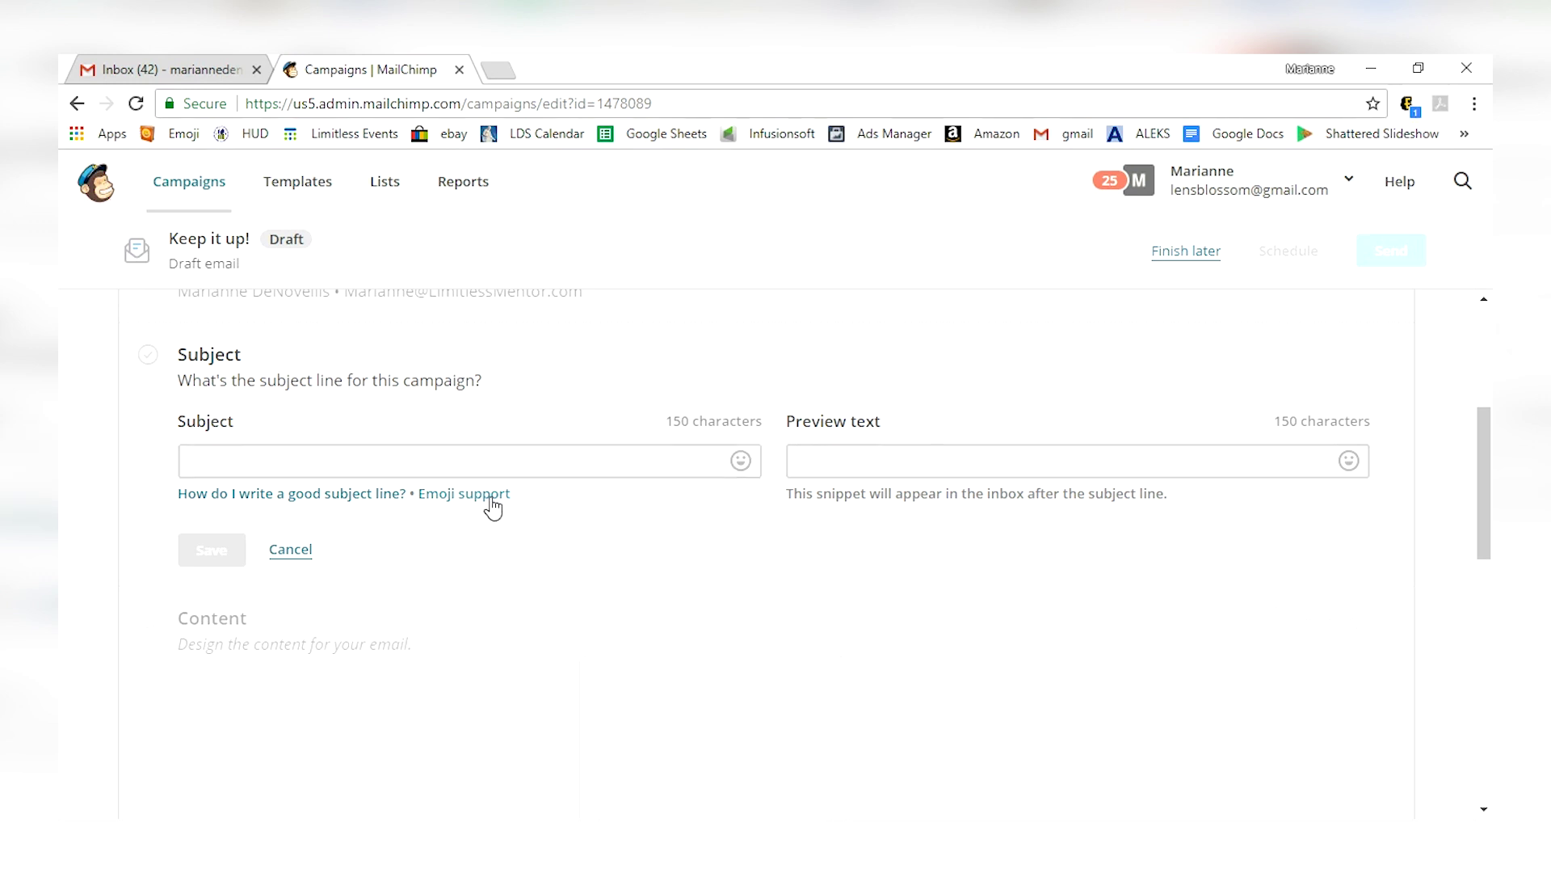
Step: Enter the subject line 'OPEN THIS UP! You don't want to miss this sale!'
mouse_move(491, 502)
click(877, 467)
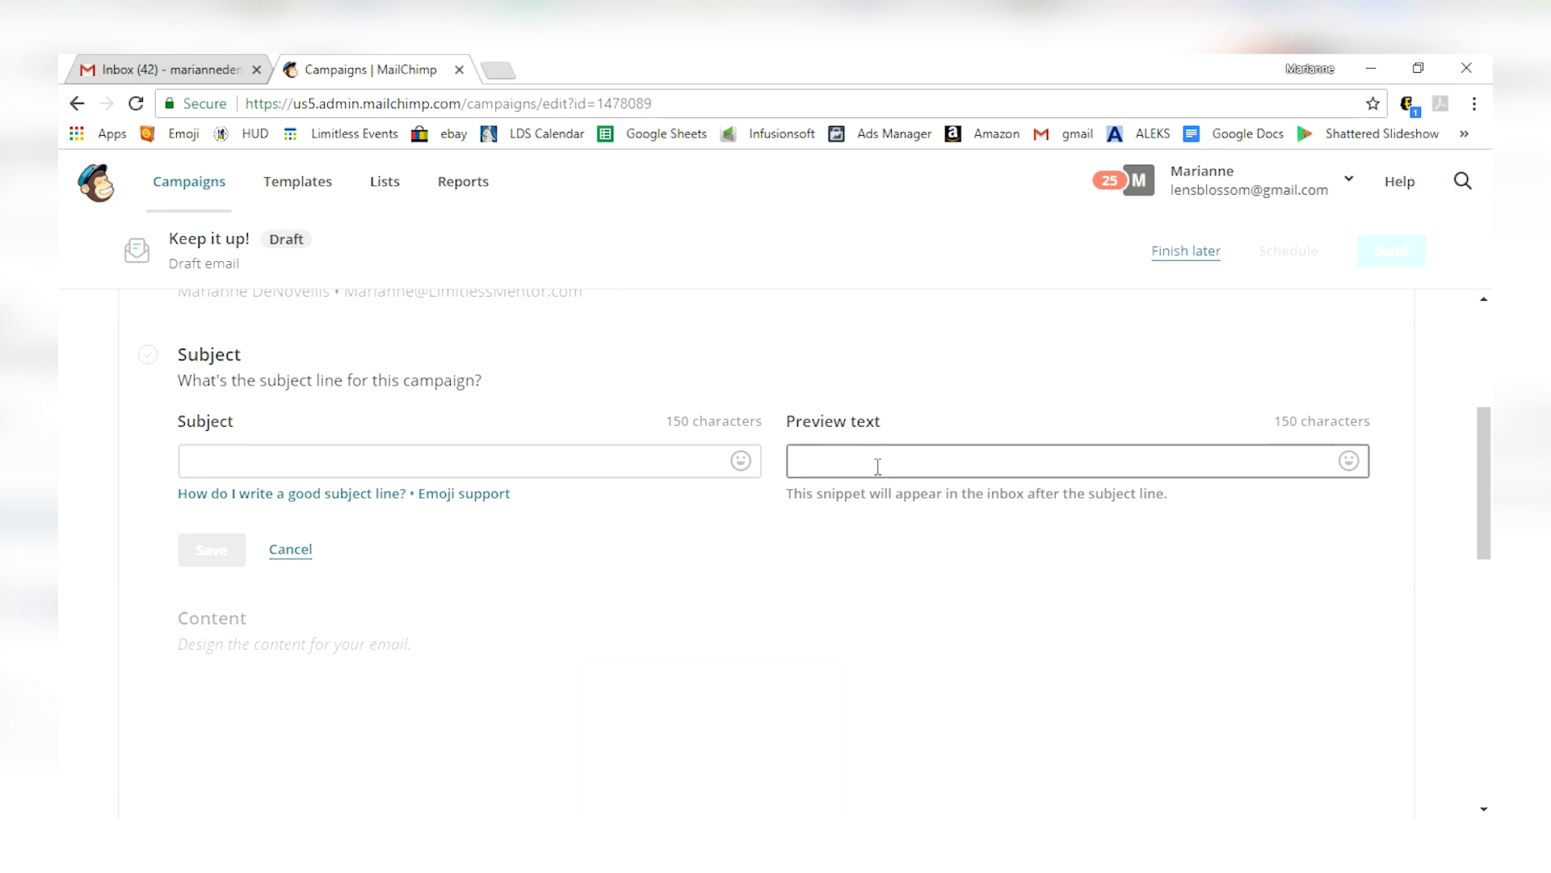
click(582, 460)
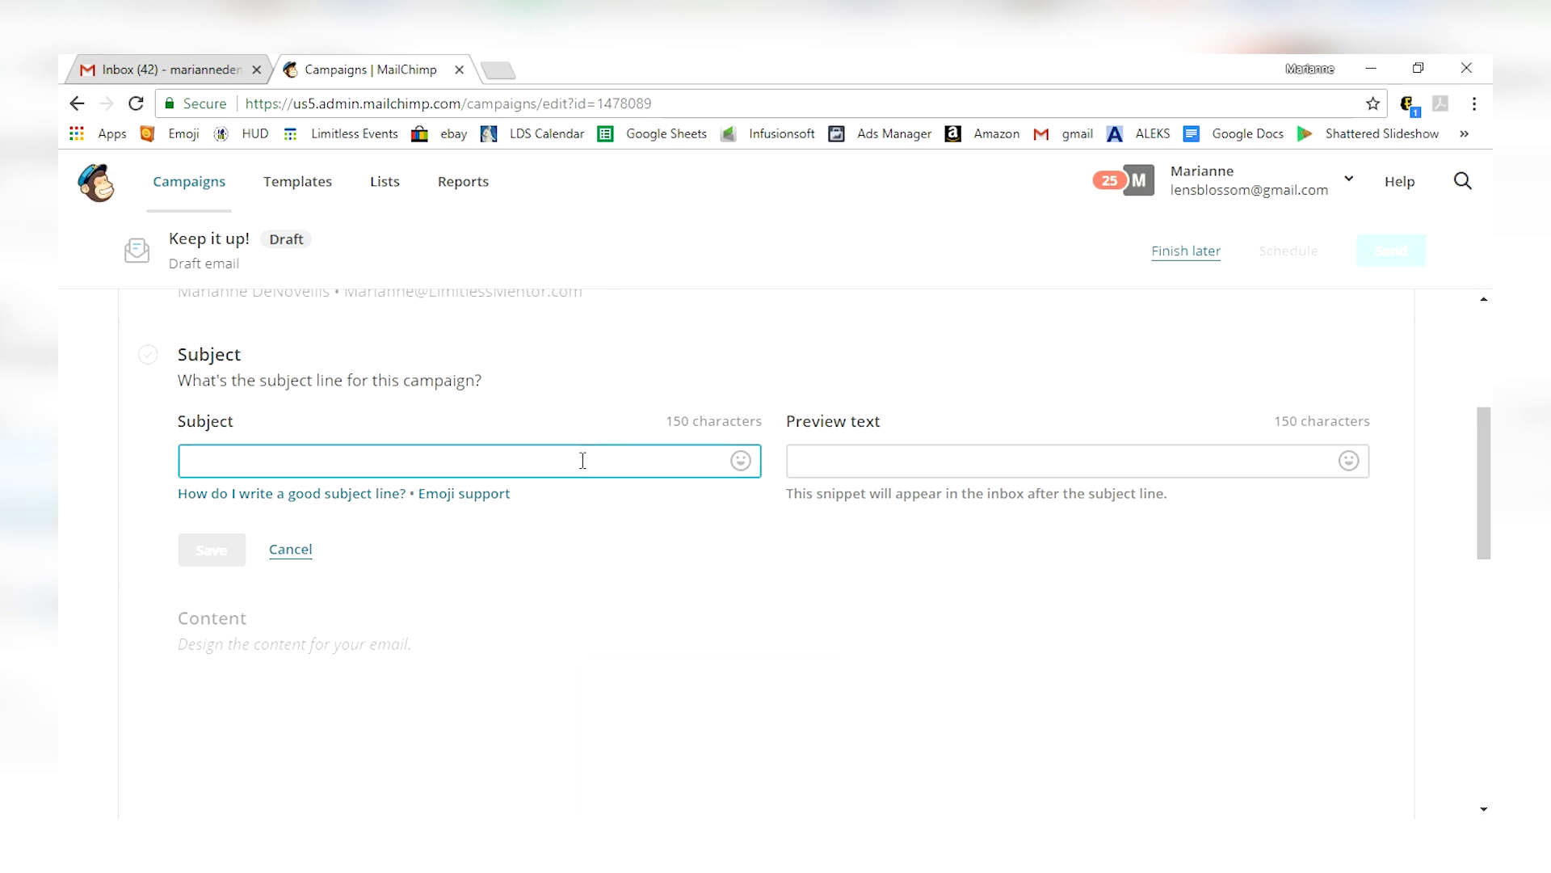
text(OPEN THIS )
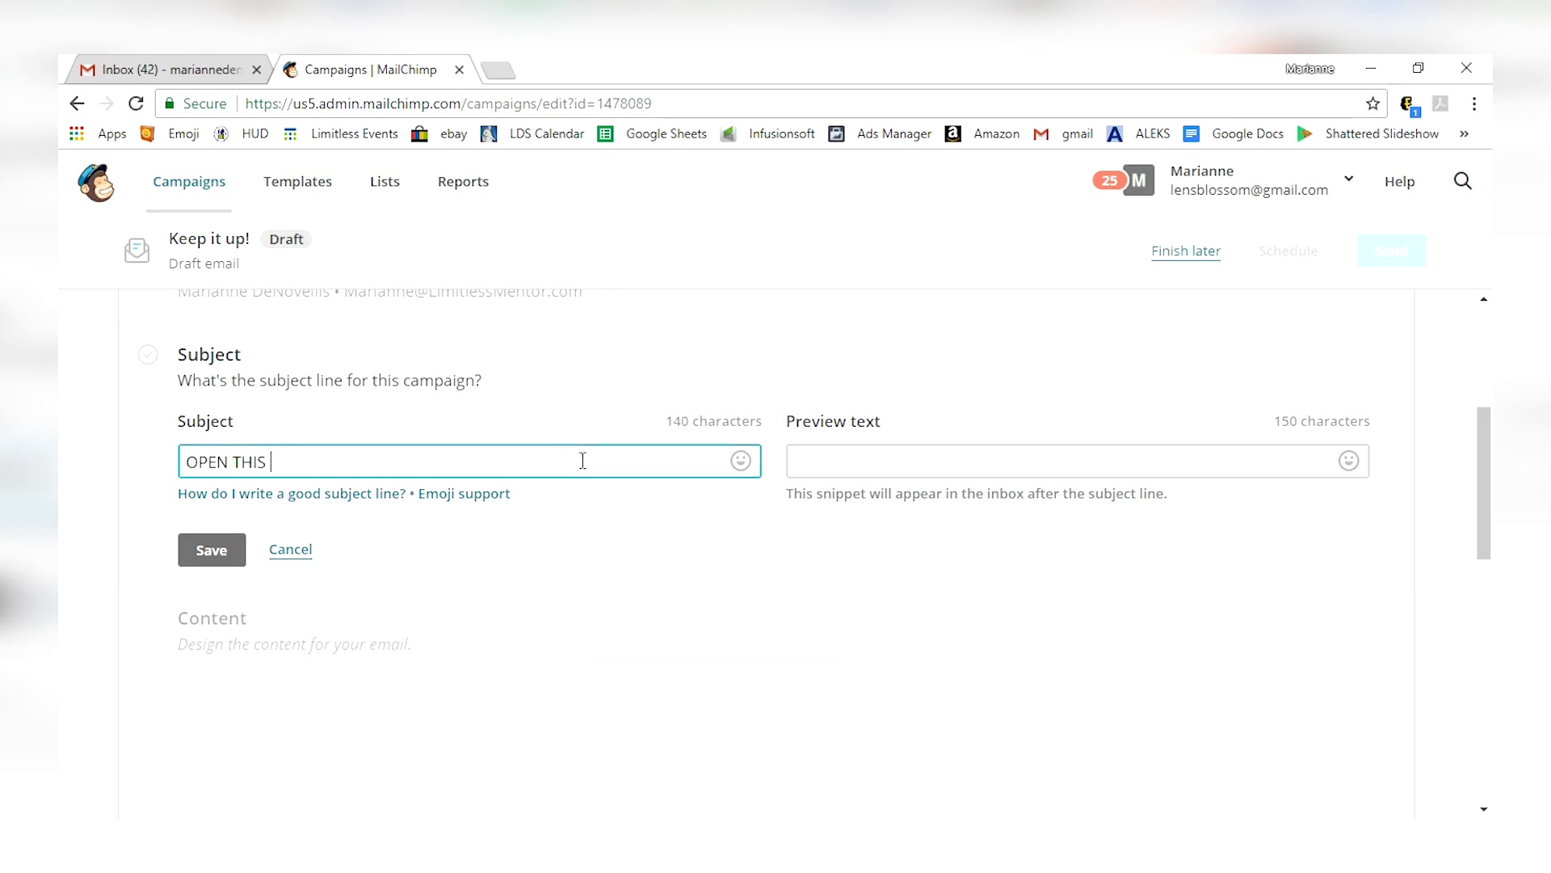
text(UP! You don't want to miss this sale!)
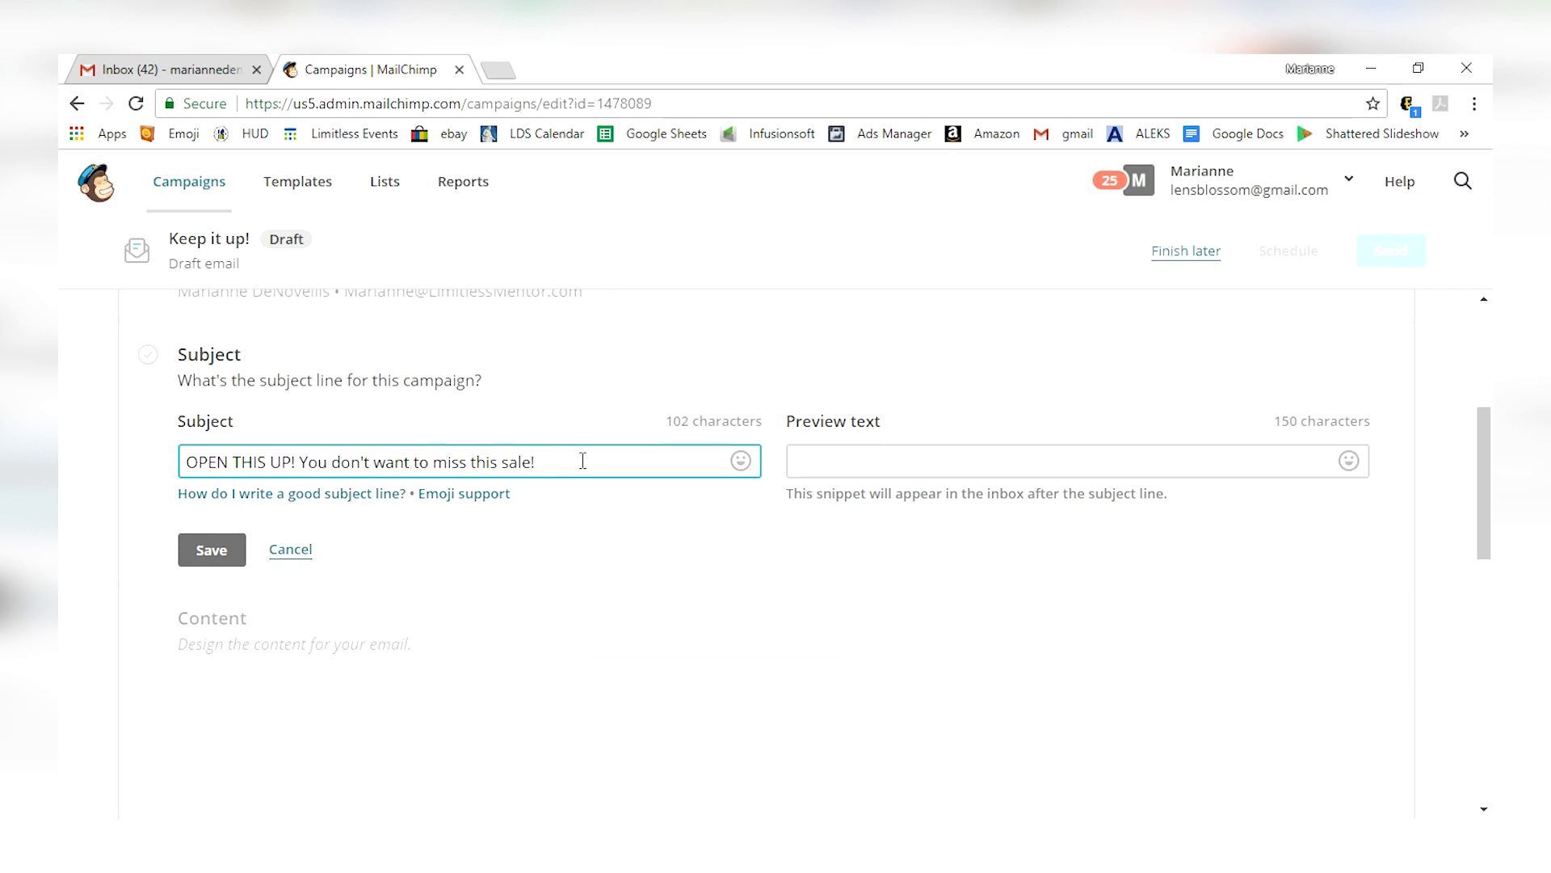
text( See inside for more great deals)
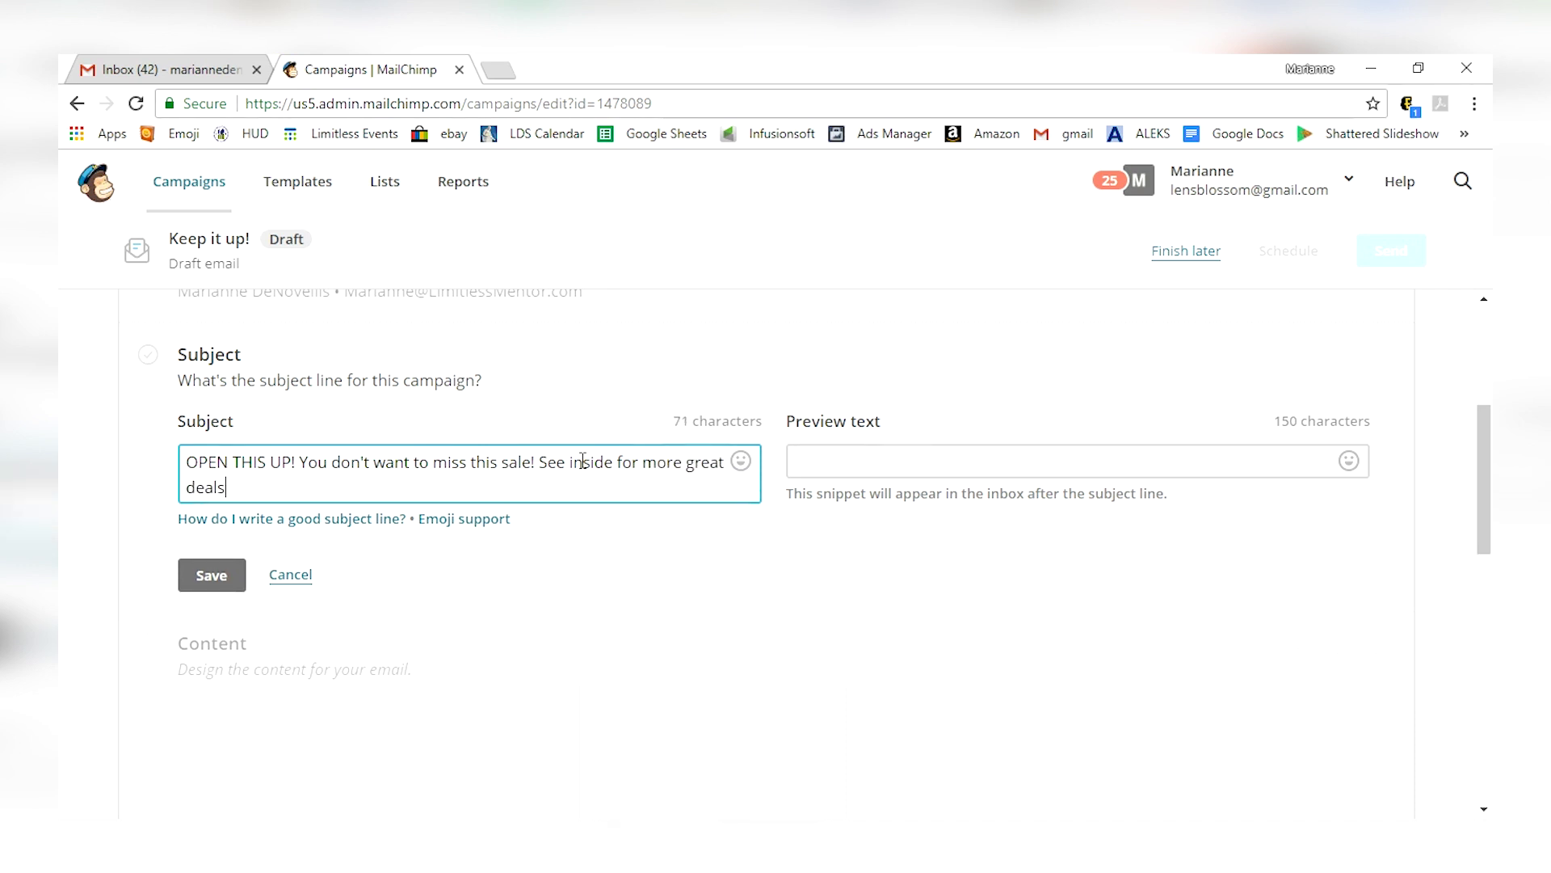
click(821, 594)
click(891, 456)
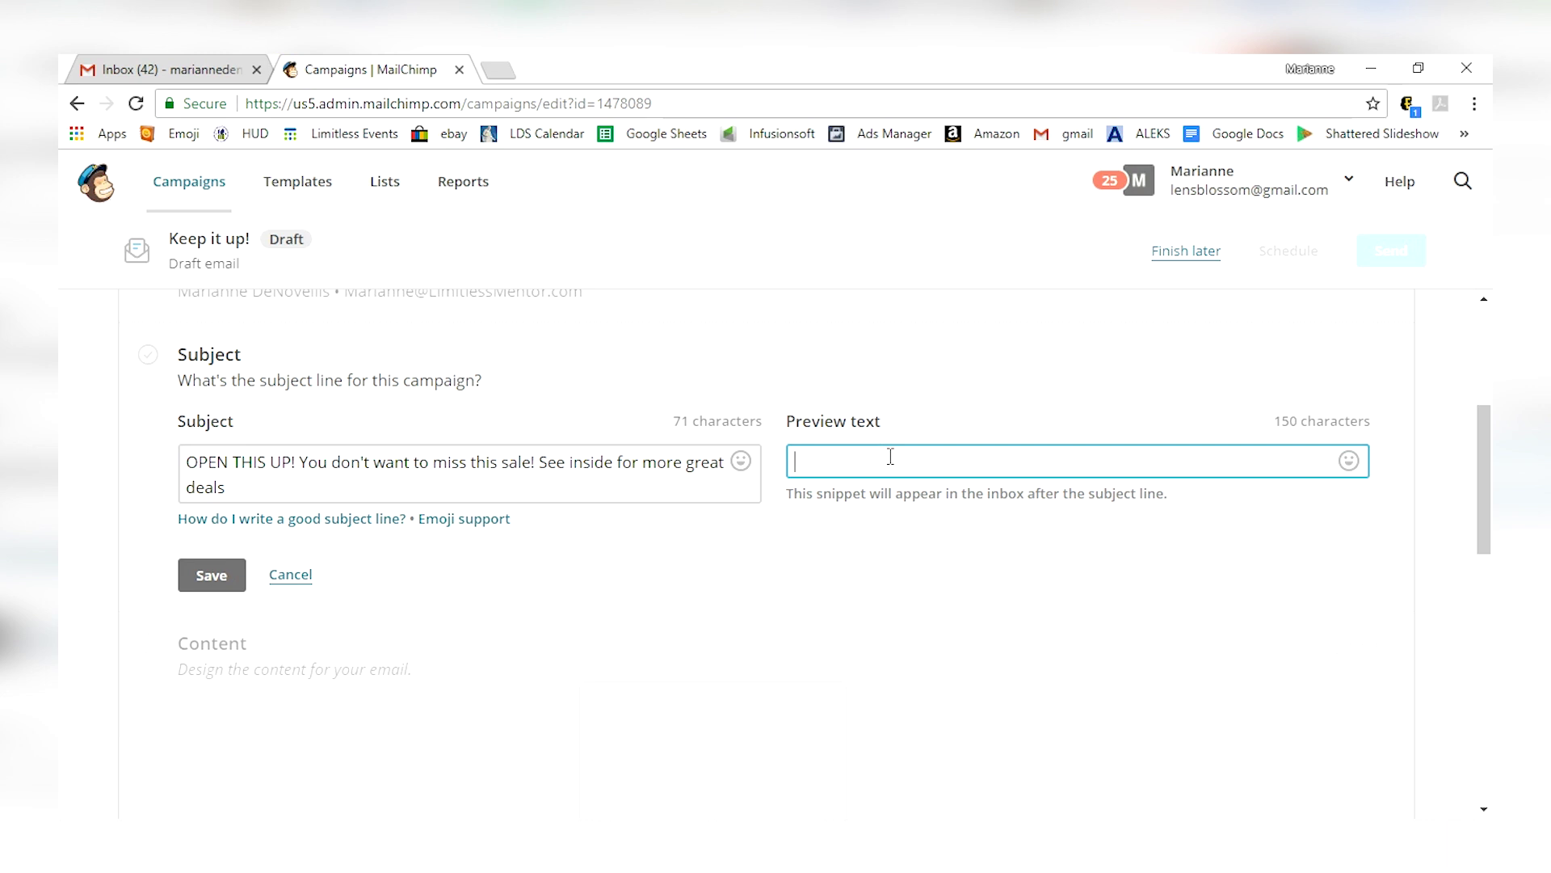
text(OPRE)
key(BackSpace)
key(BackSpace)
key(BackSpace)
key(BackSpace)
click(537, 462)
drag(537, 462, 546, 481)
key(ctrl+c)
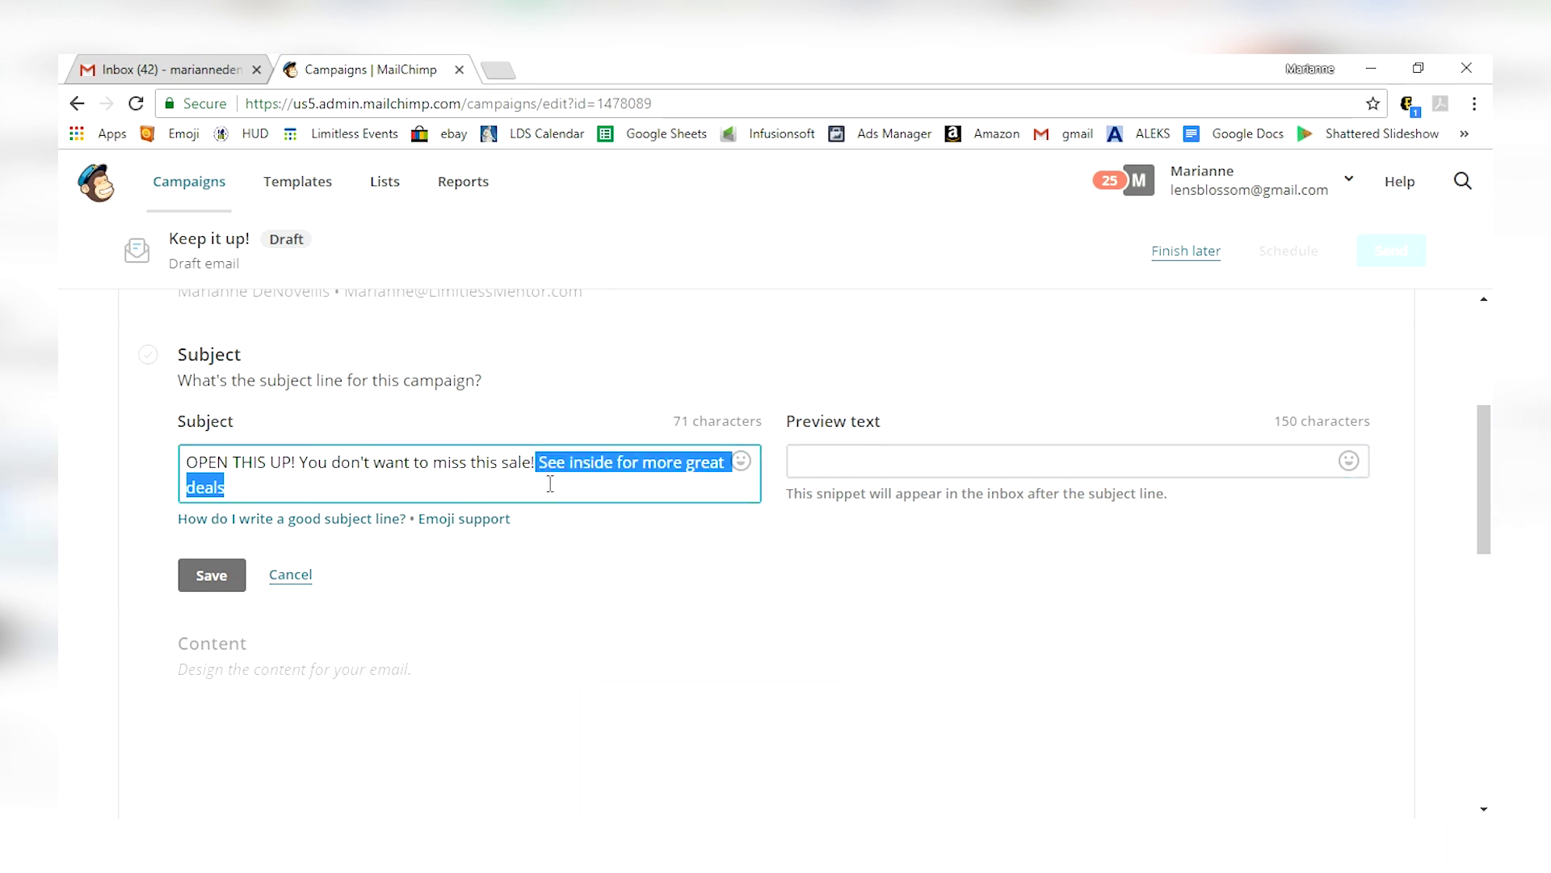
key(BackSpace)
key(Tab)
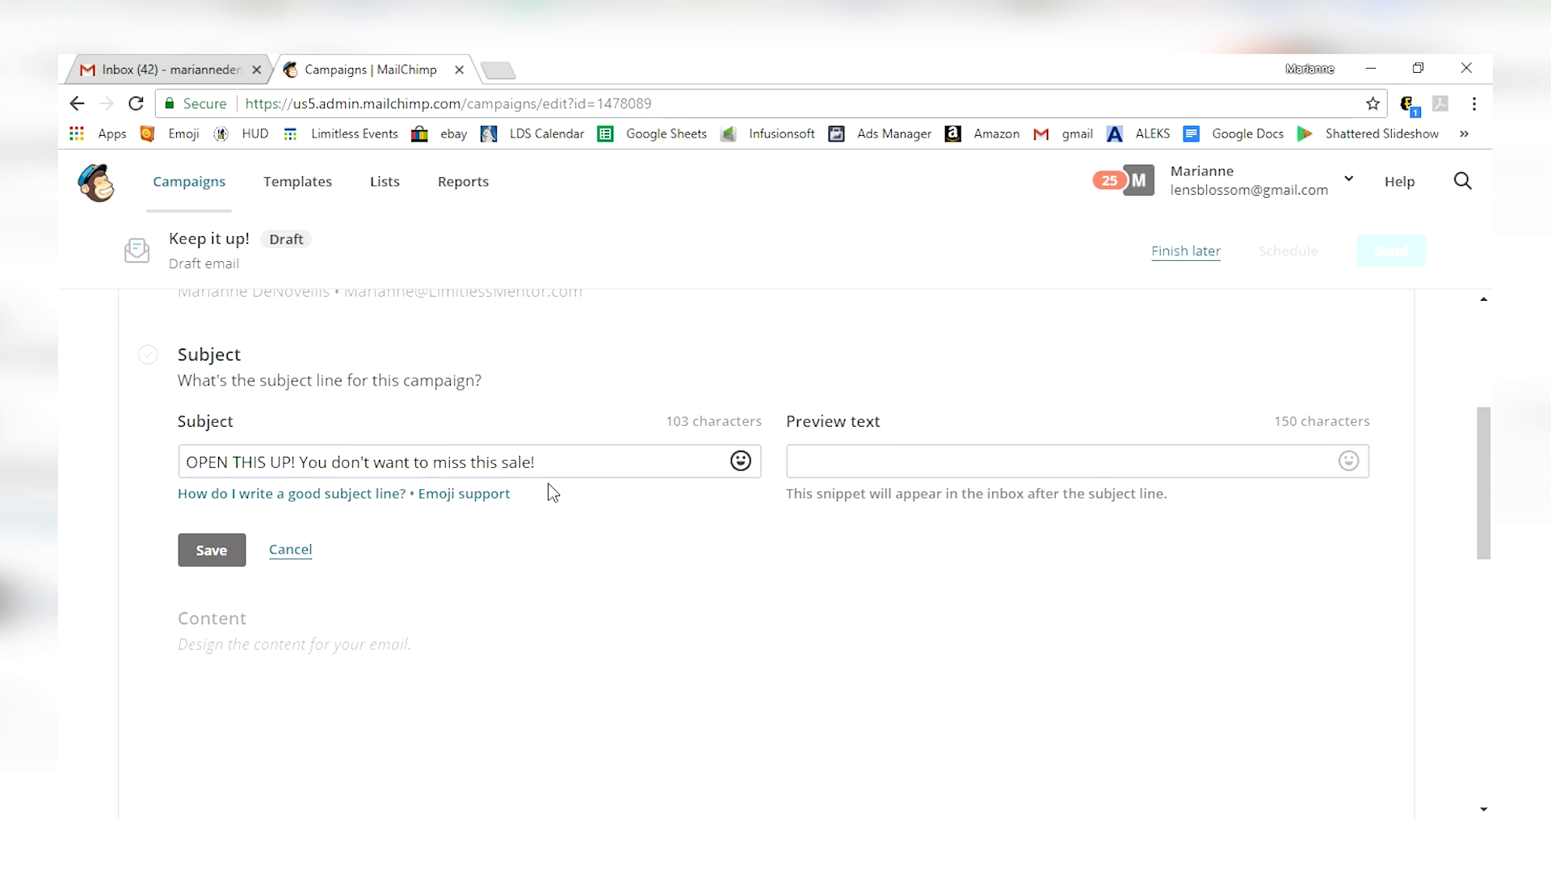
Step: Add preview text 'See inside for more great deals...' and save the subject settings
click(822, 464)
key(ctrl+v)
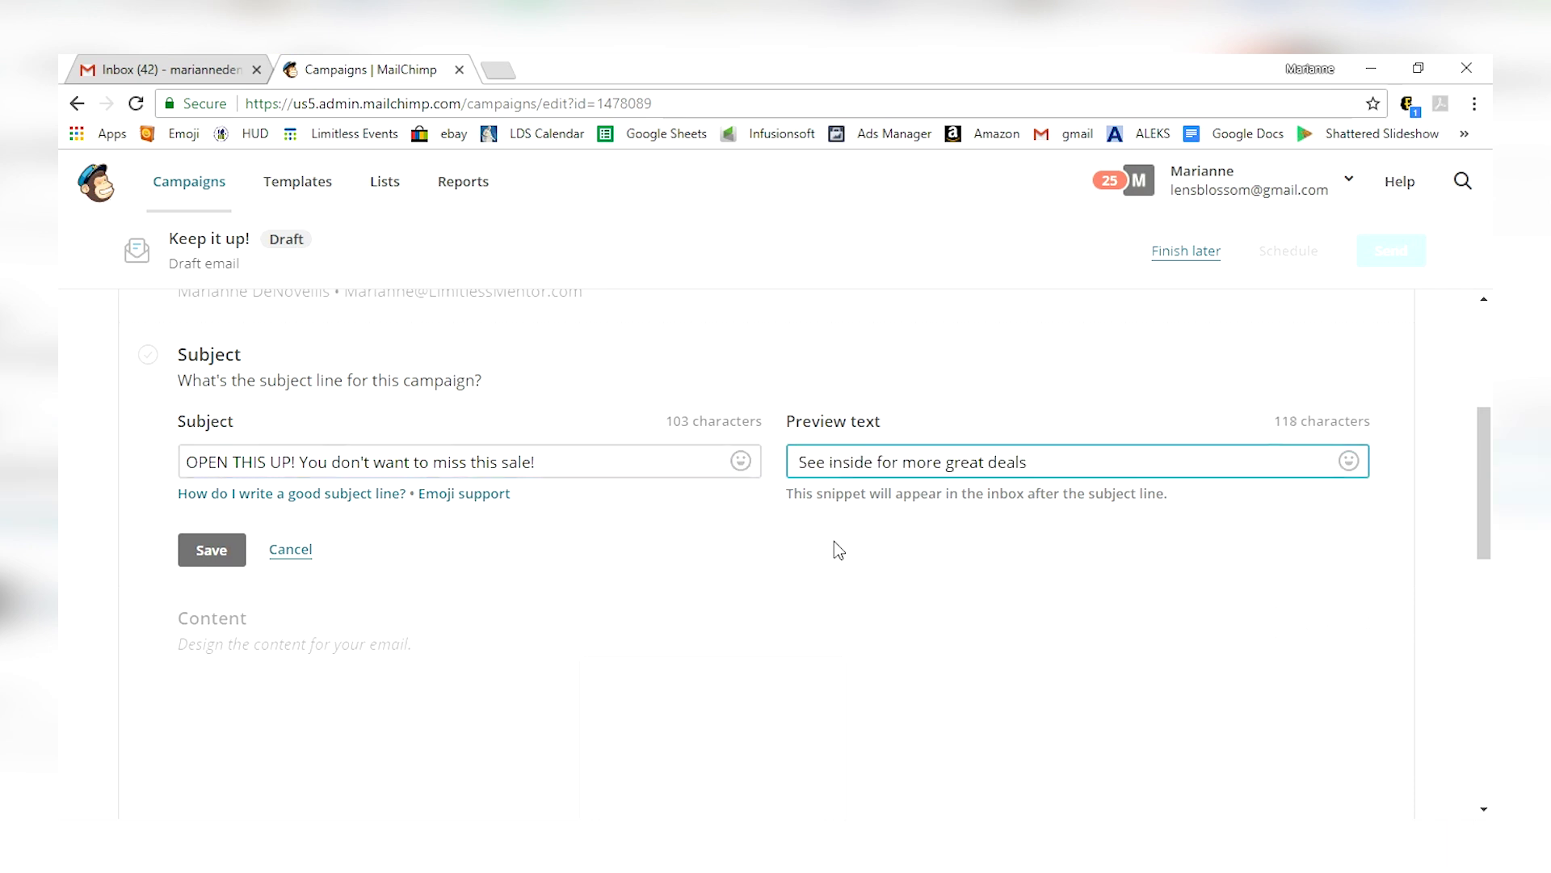
text(...)
click(202, 559)
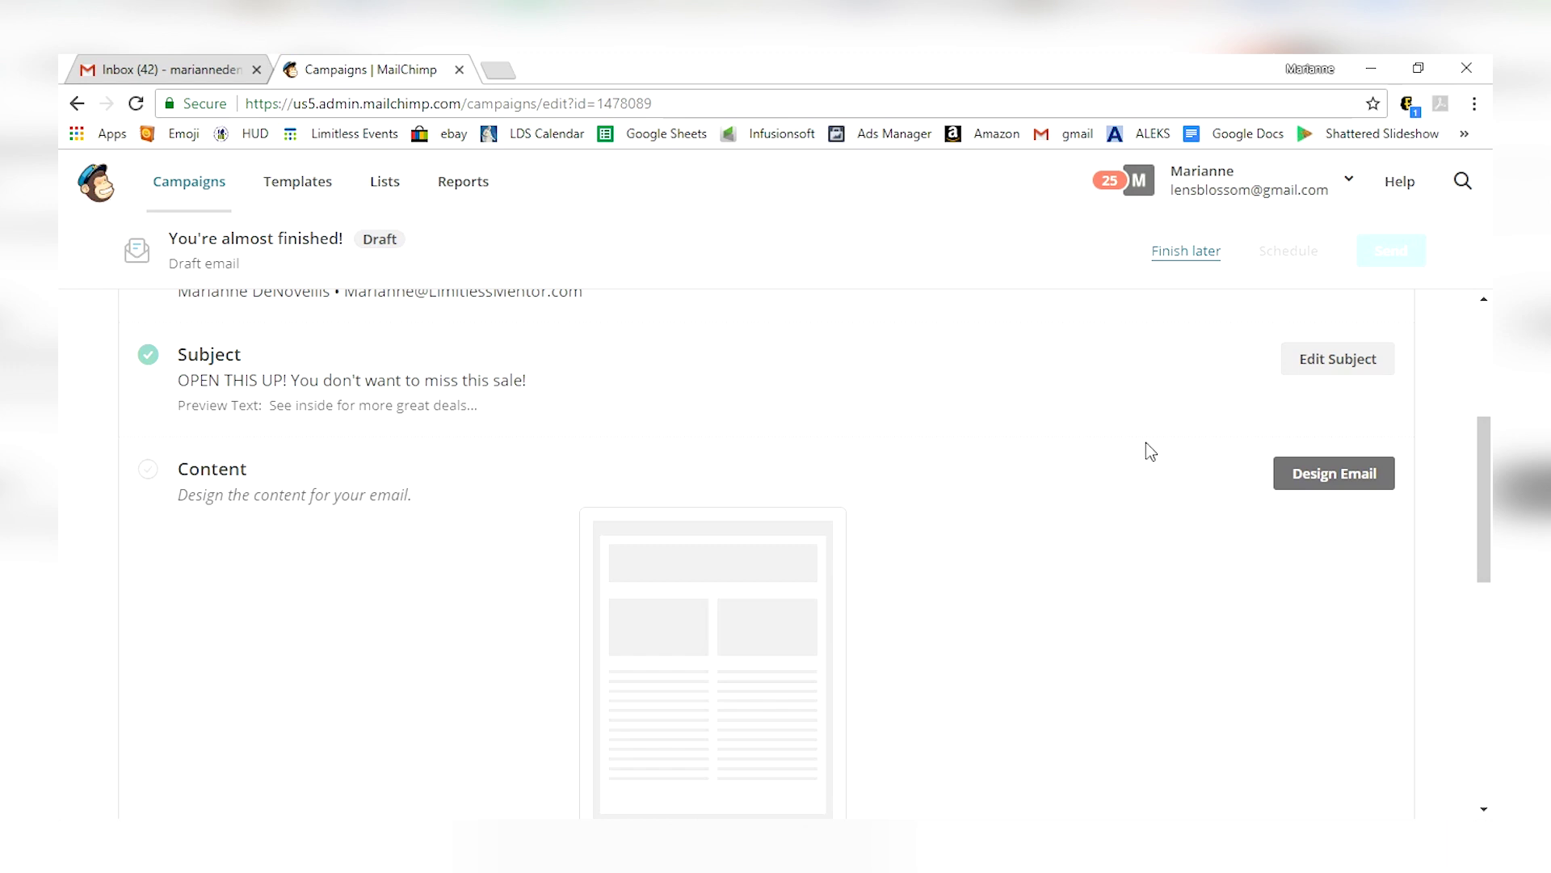
click(1361, 480)
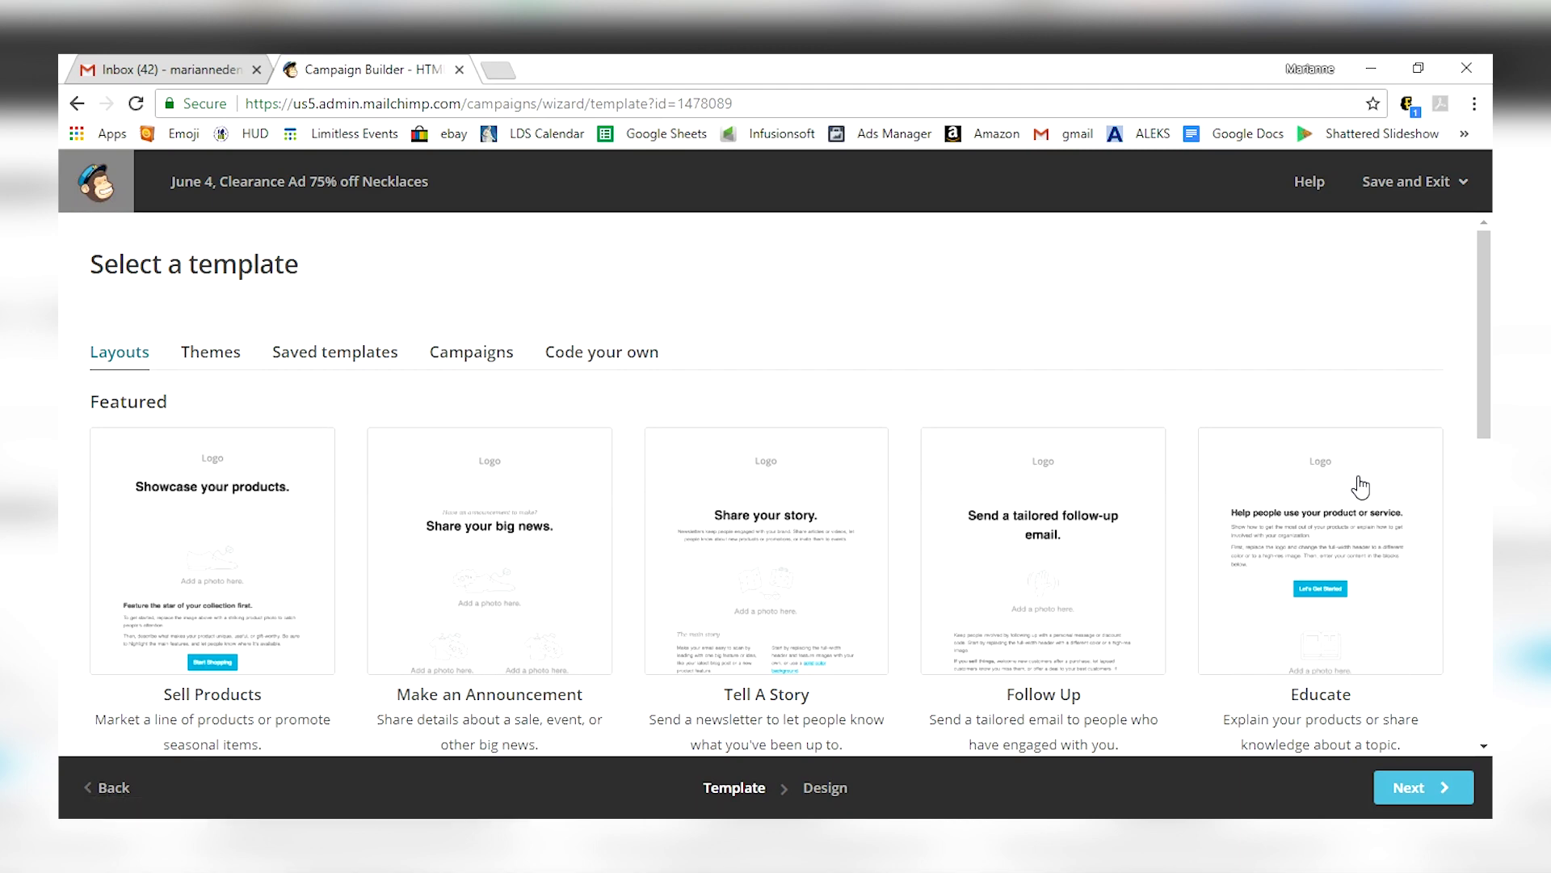
Step: Browse the Themes, Saved templates, Campaigns and Code your own design options
scroll(1065, 548, down, 2)
scroll(1066, 548, down, 4)
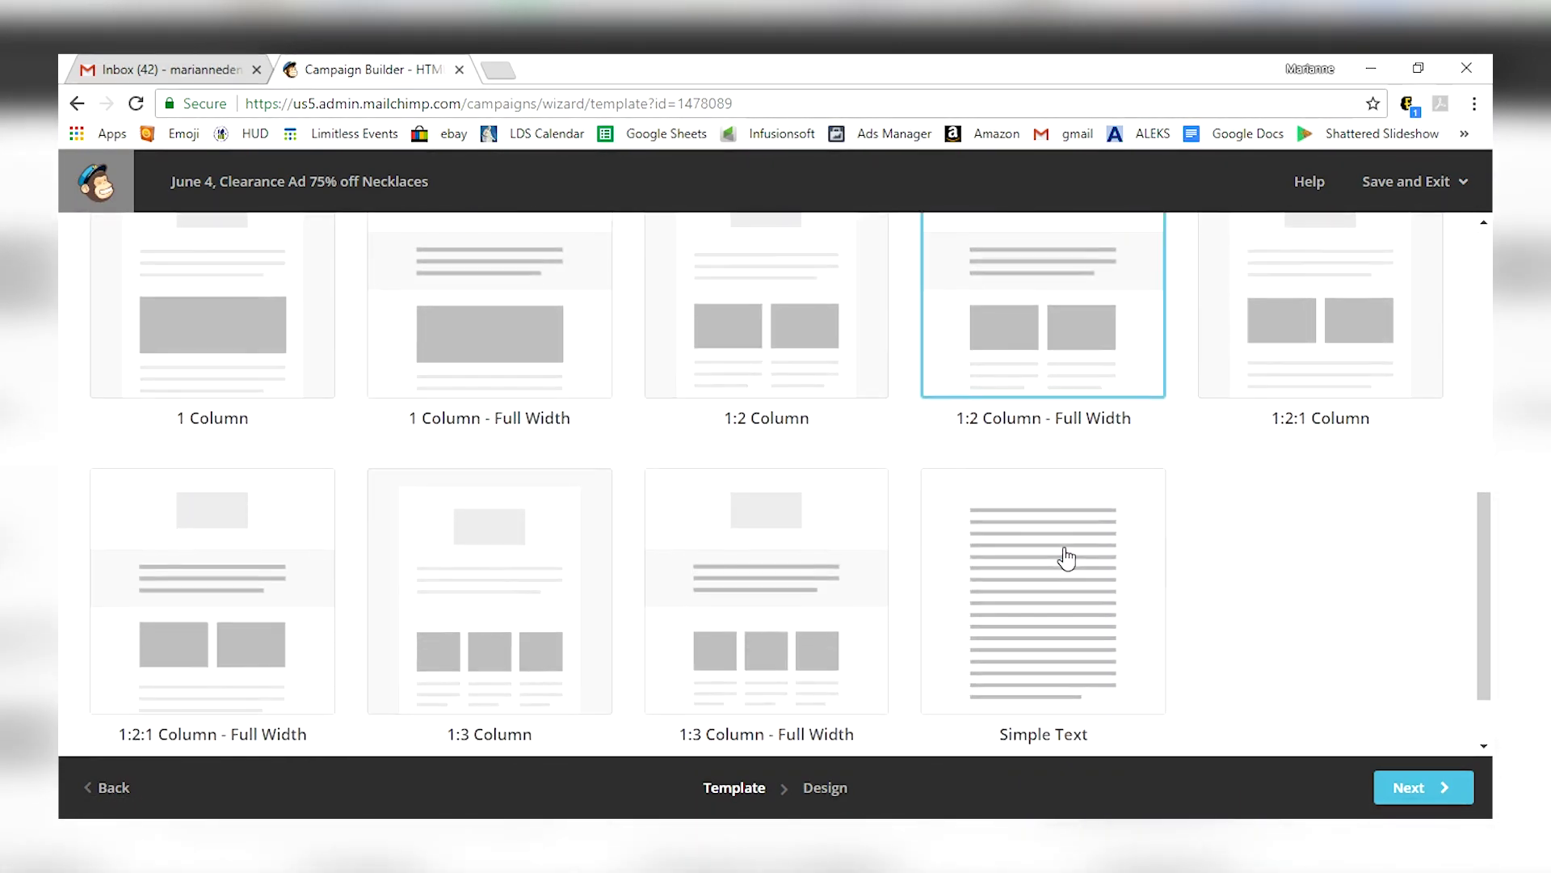
scroll(1066, 557, up, 5)
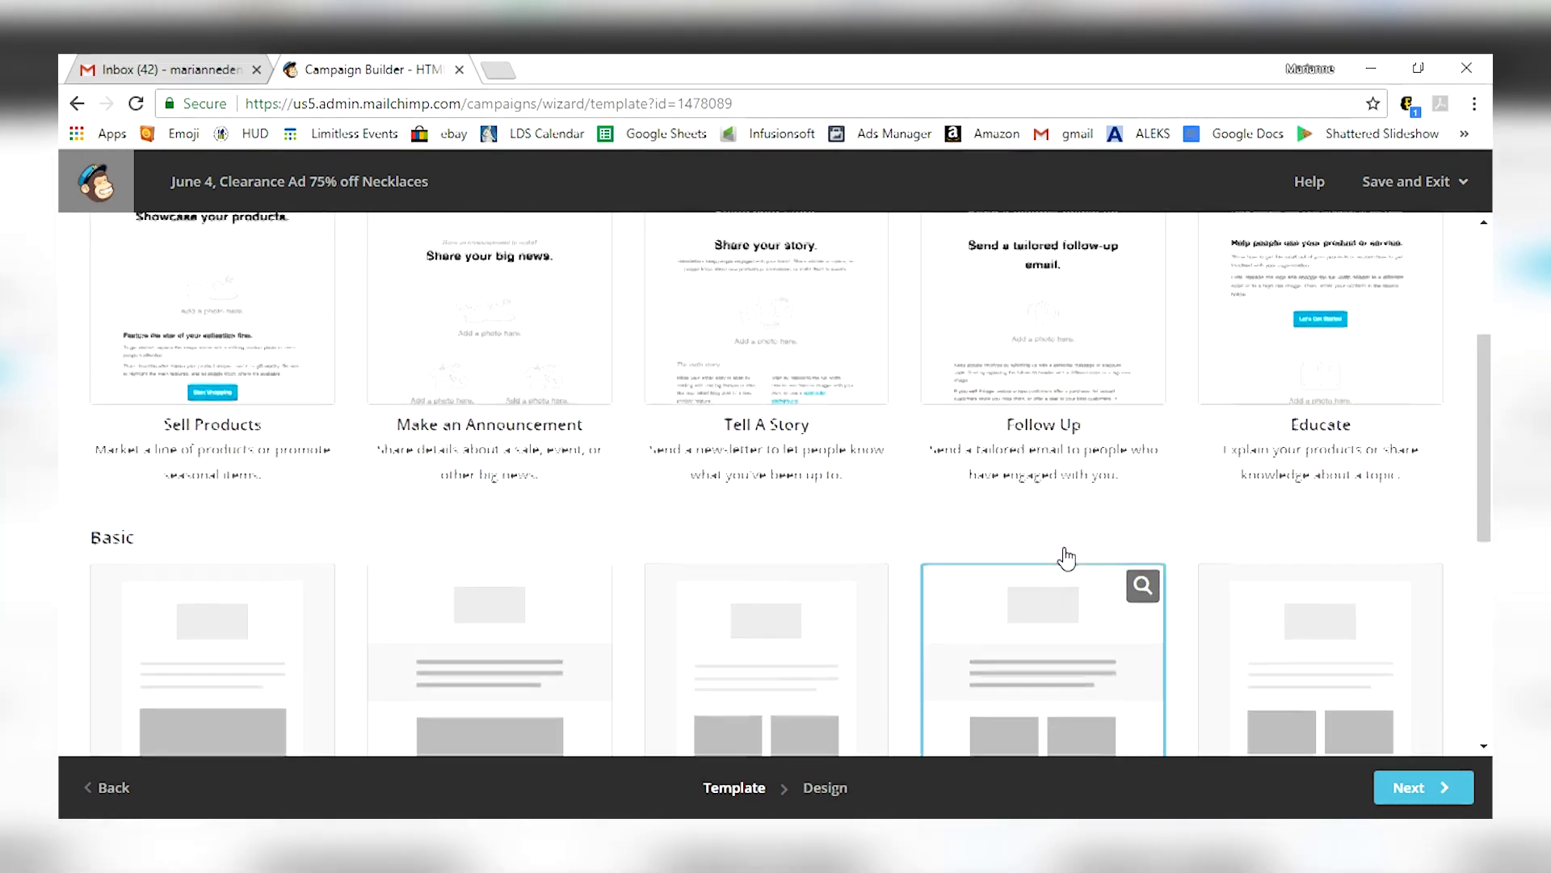
scroll(1066, 557, up, 2)
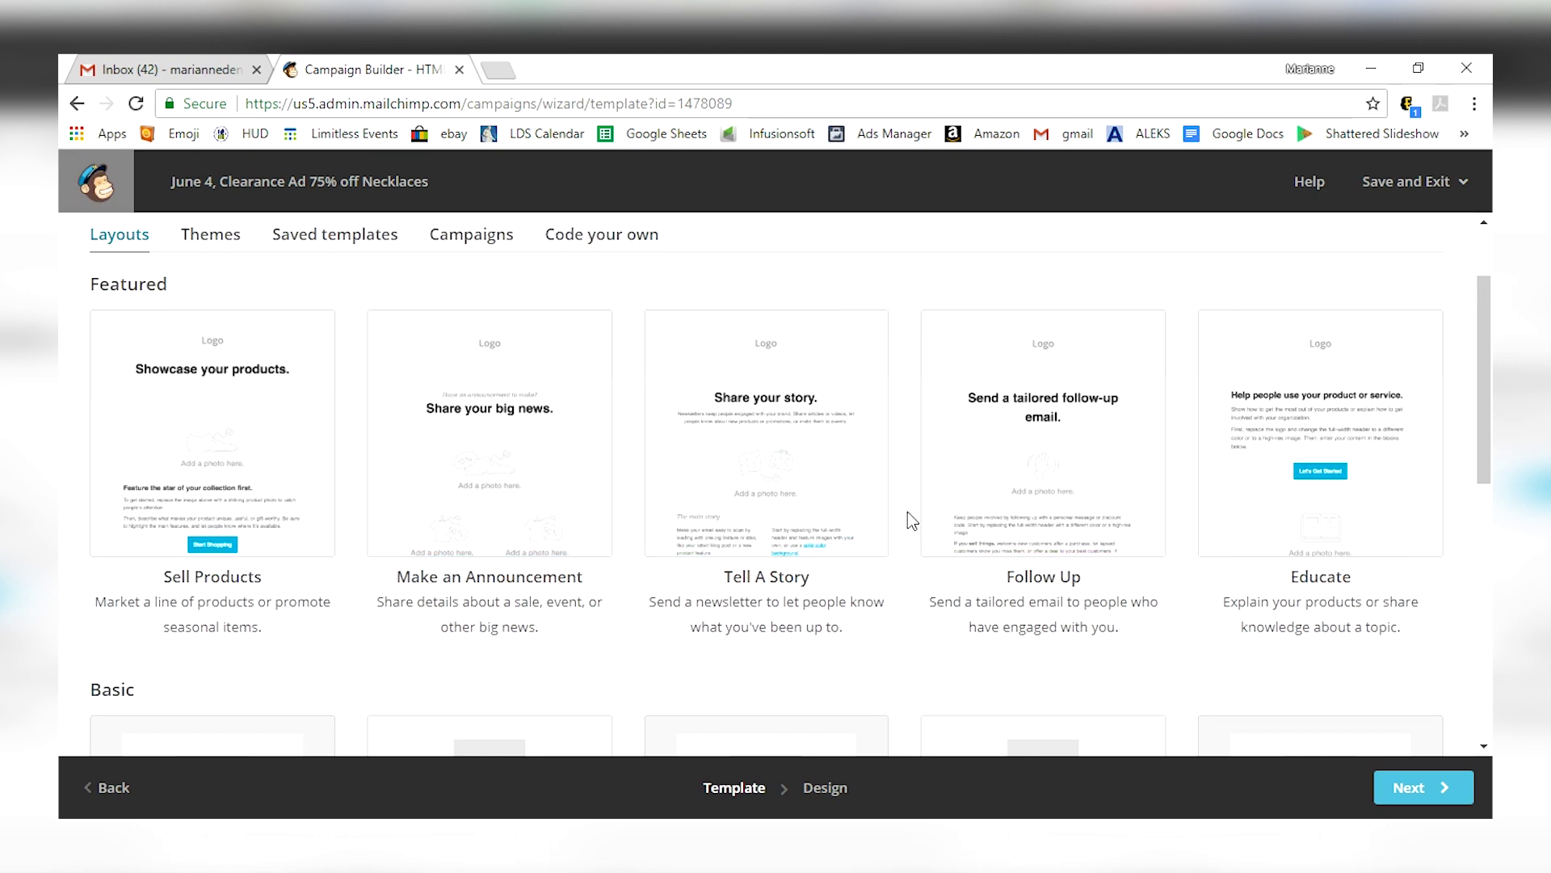
click(214, 237)
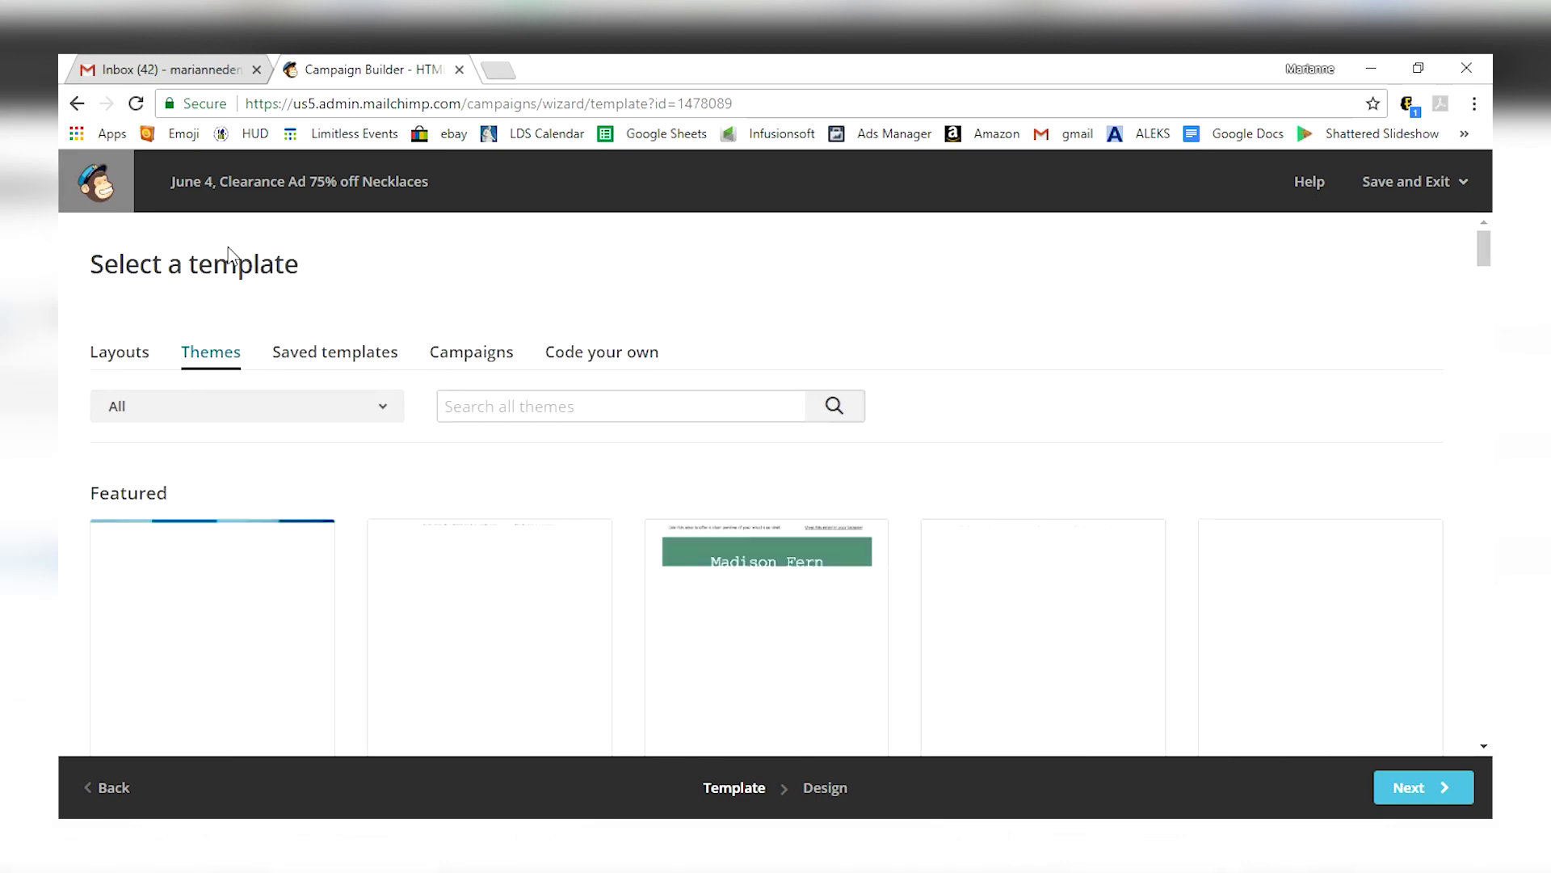
scroll(643, 489, down, 2)
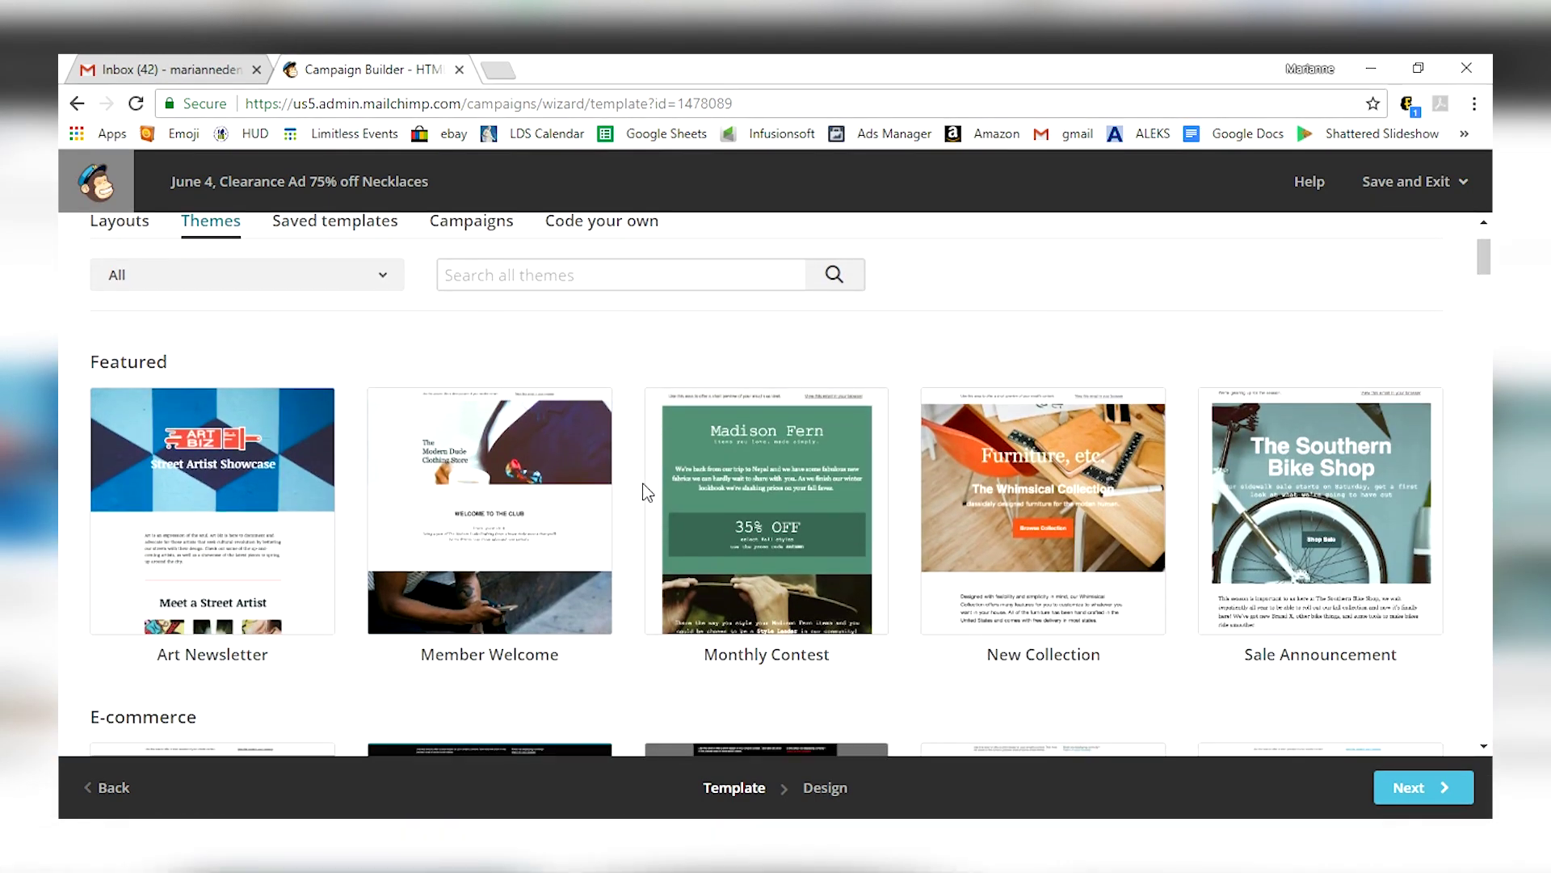
scroll(646, 491, down, 5)
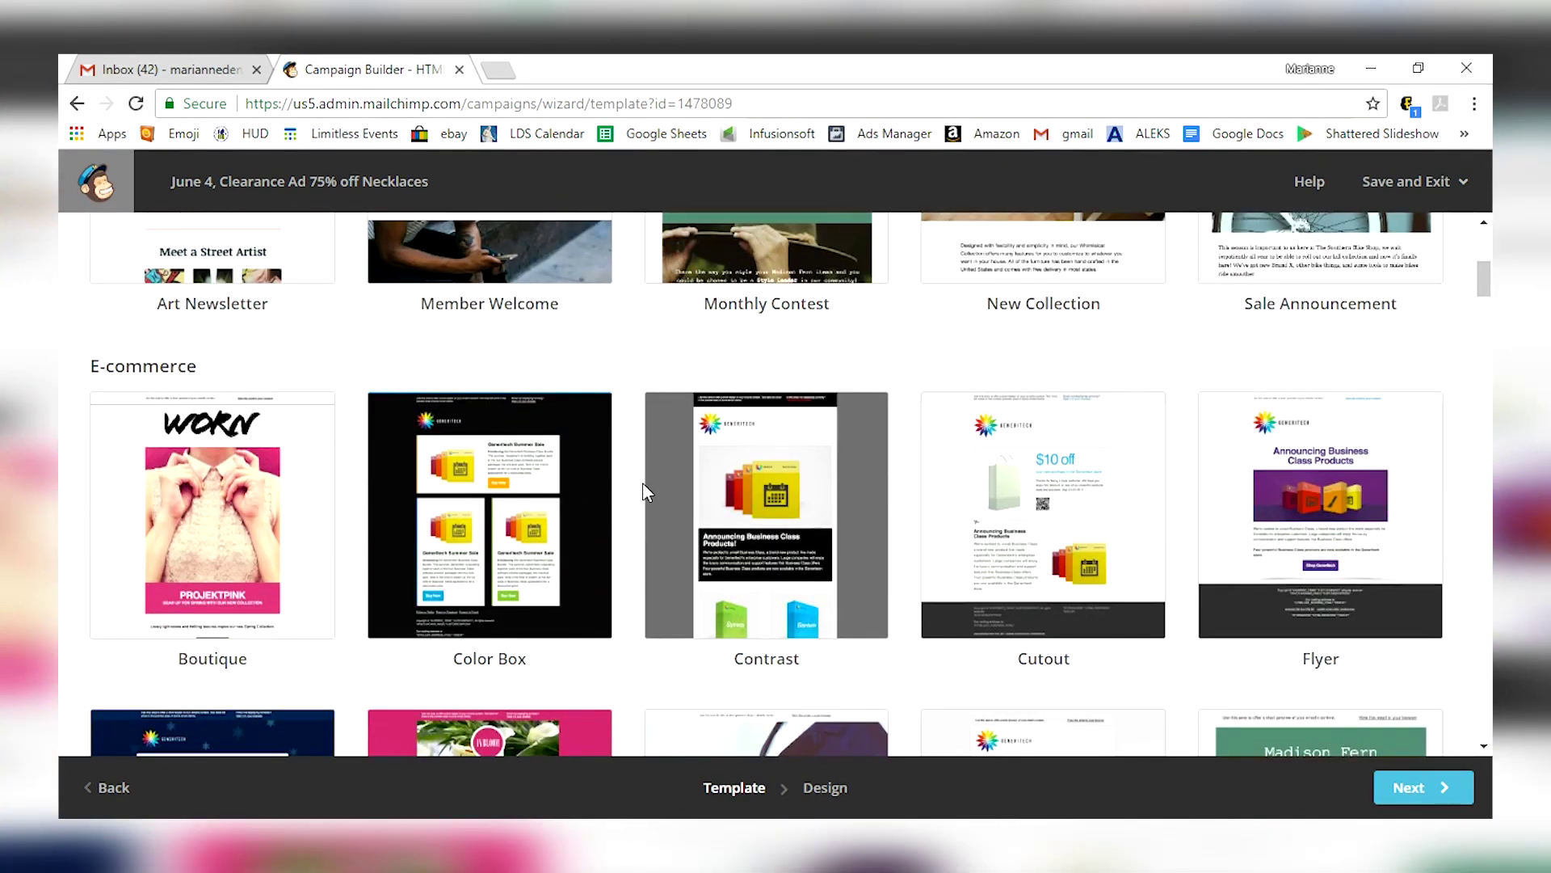
scroll(646, 491, up, 6)
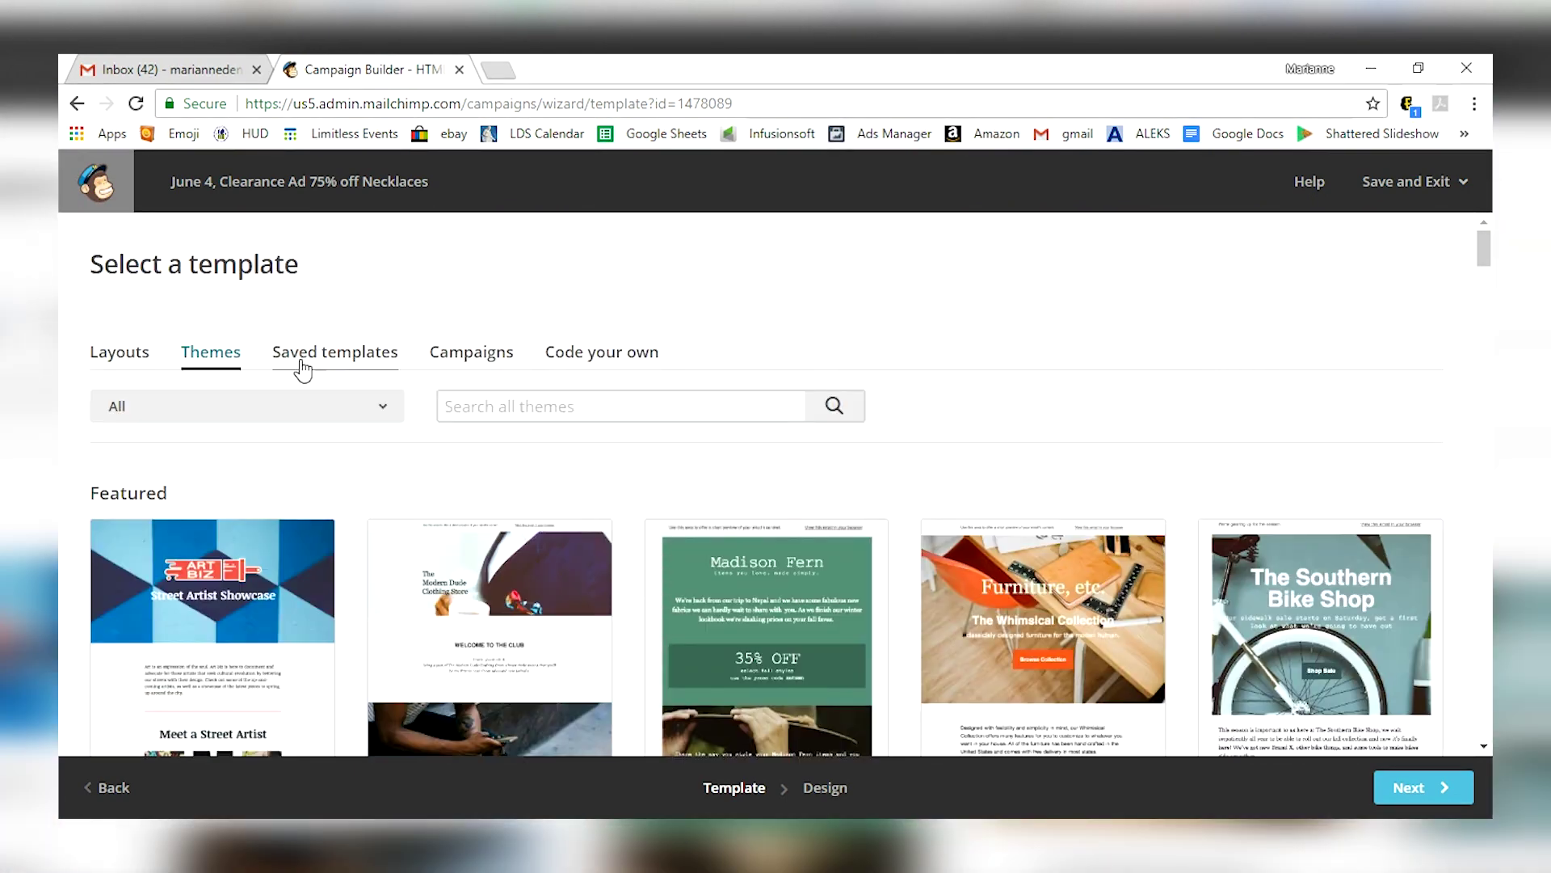
click(301, 364)
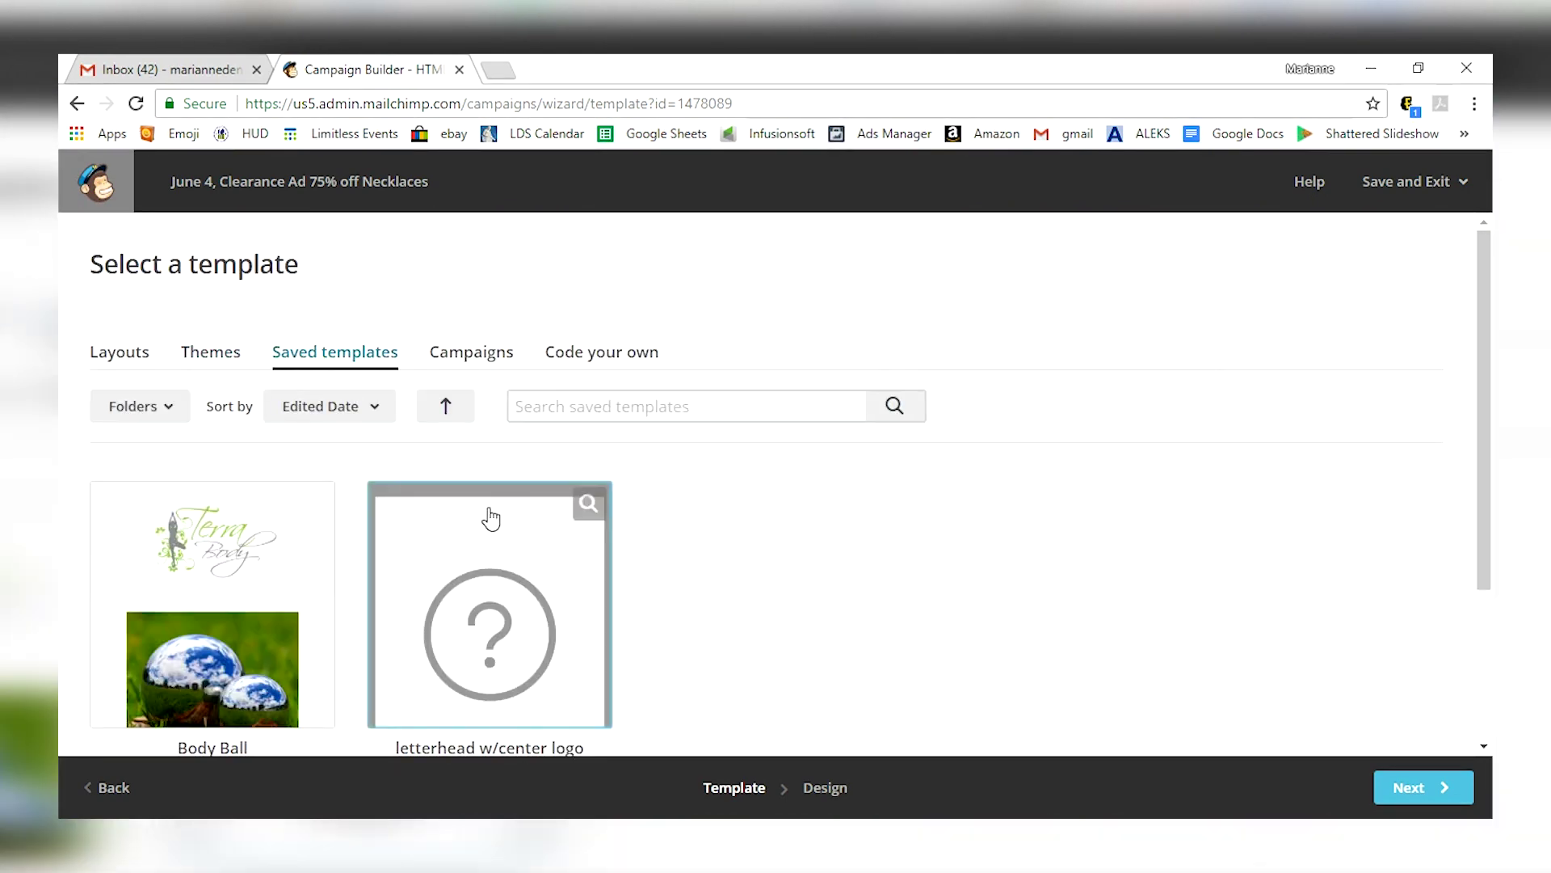
click(455, 363)
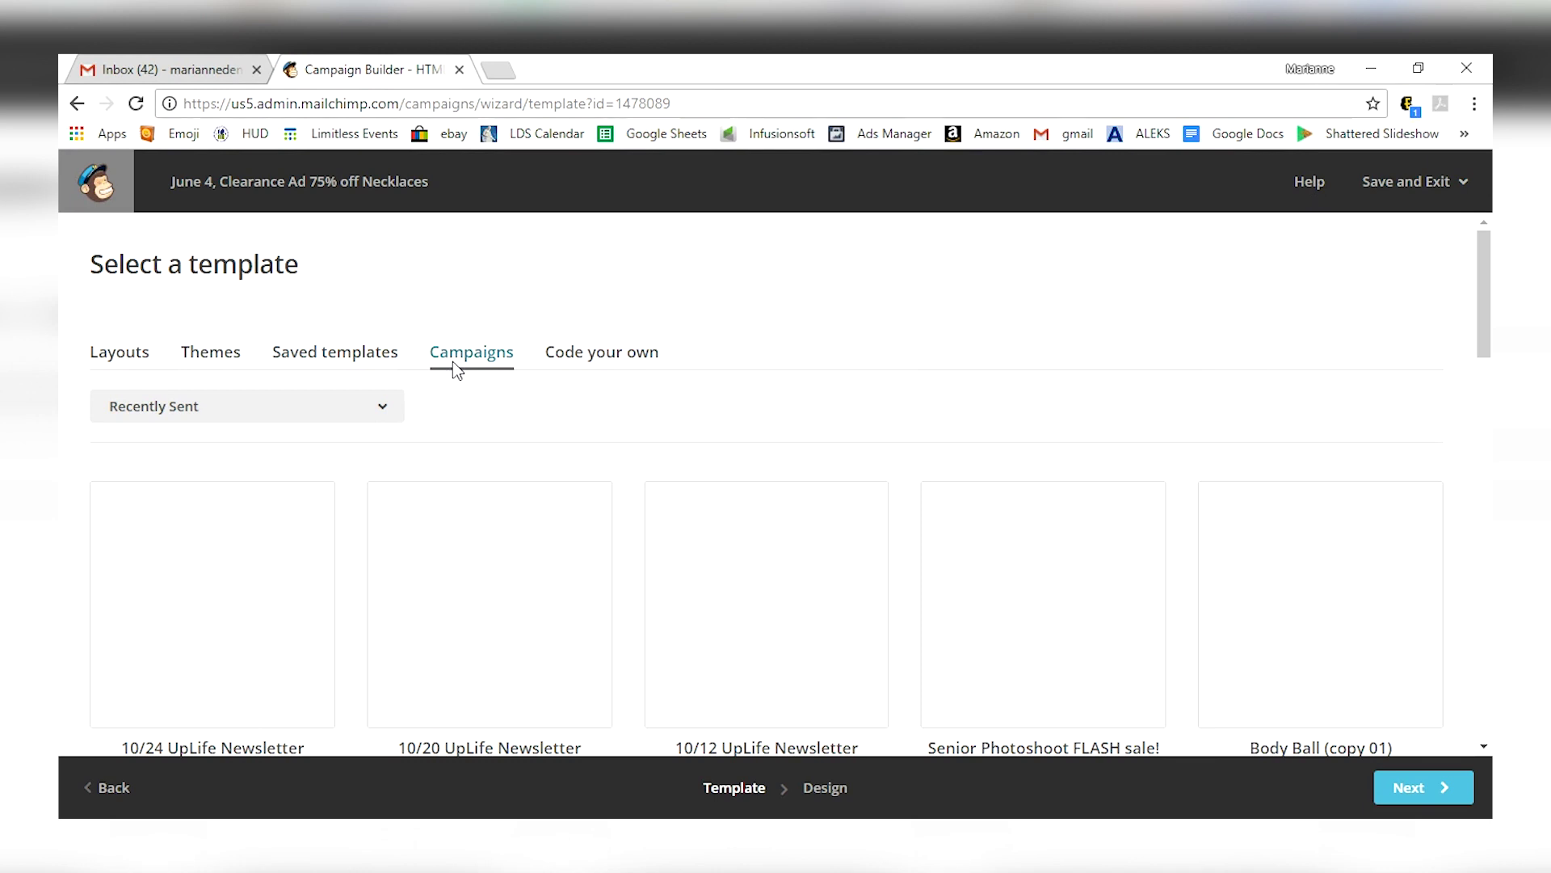
mouse_move(738, 526)
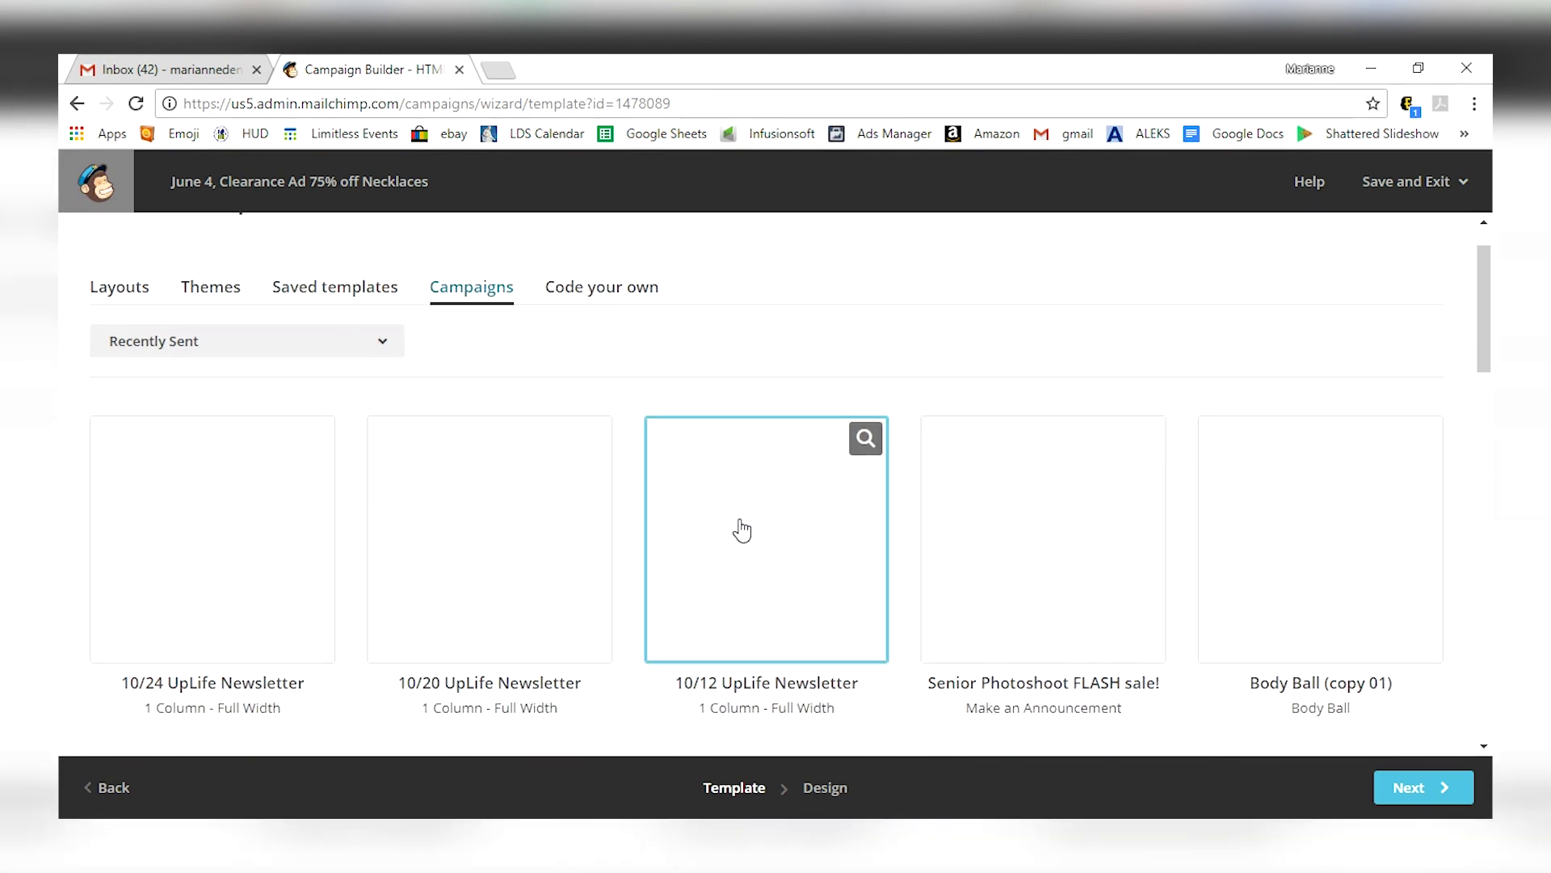
click(588, 365)
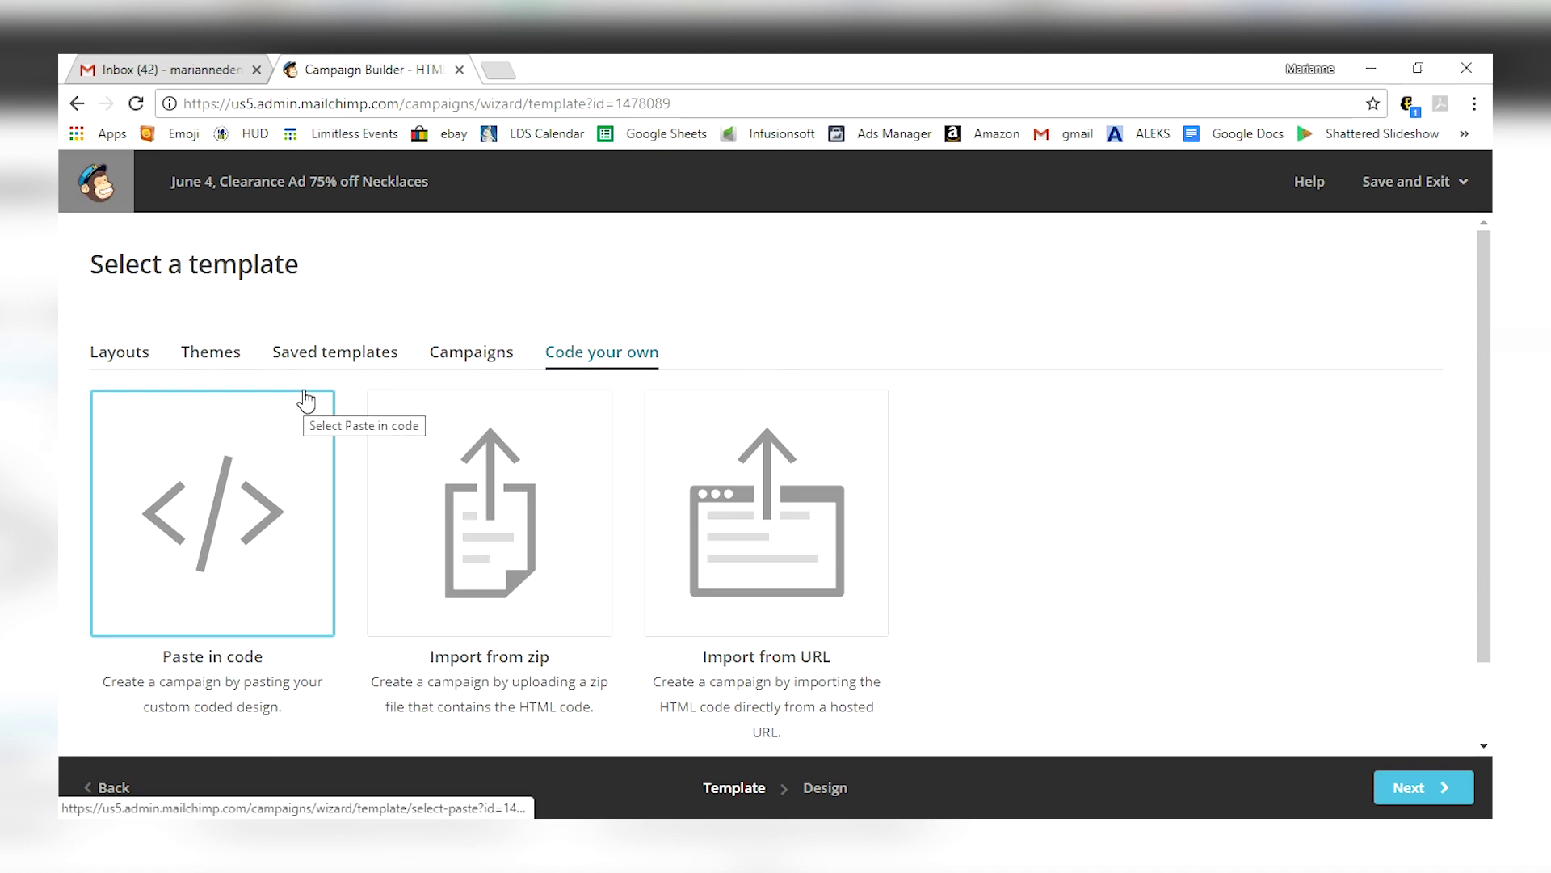
Step: Choose the Make an Announcement layout from Layouts
click(113, 366)
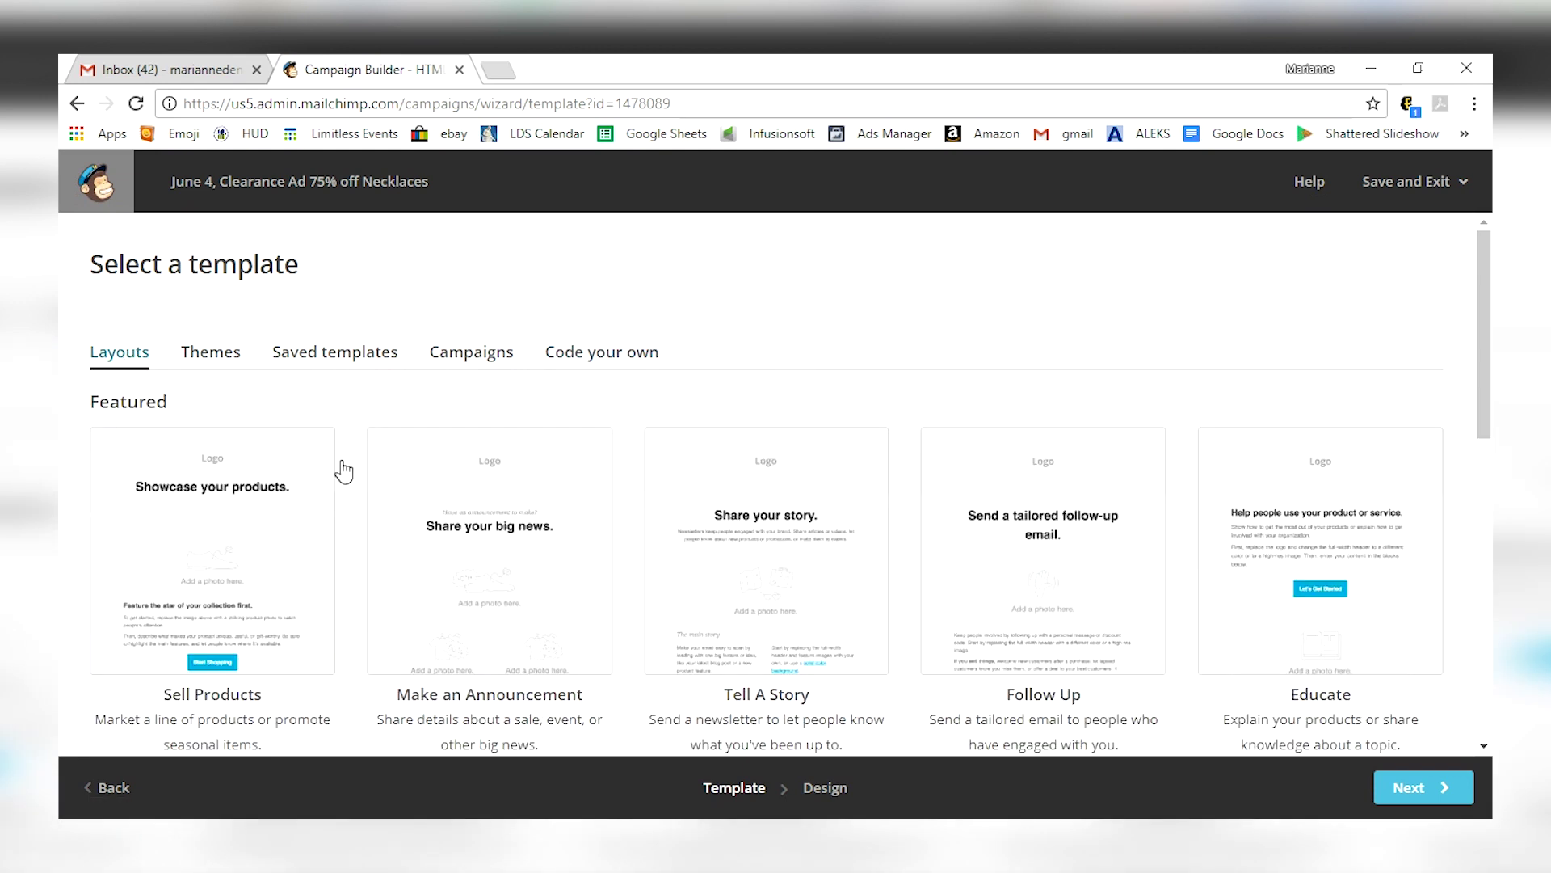
mouse_move(482, 546)
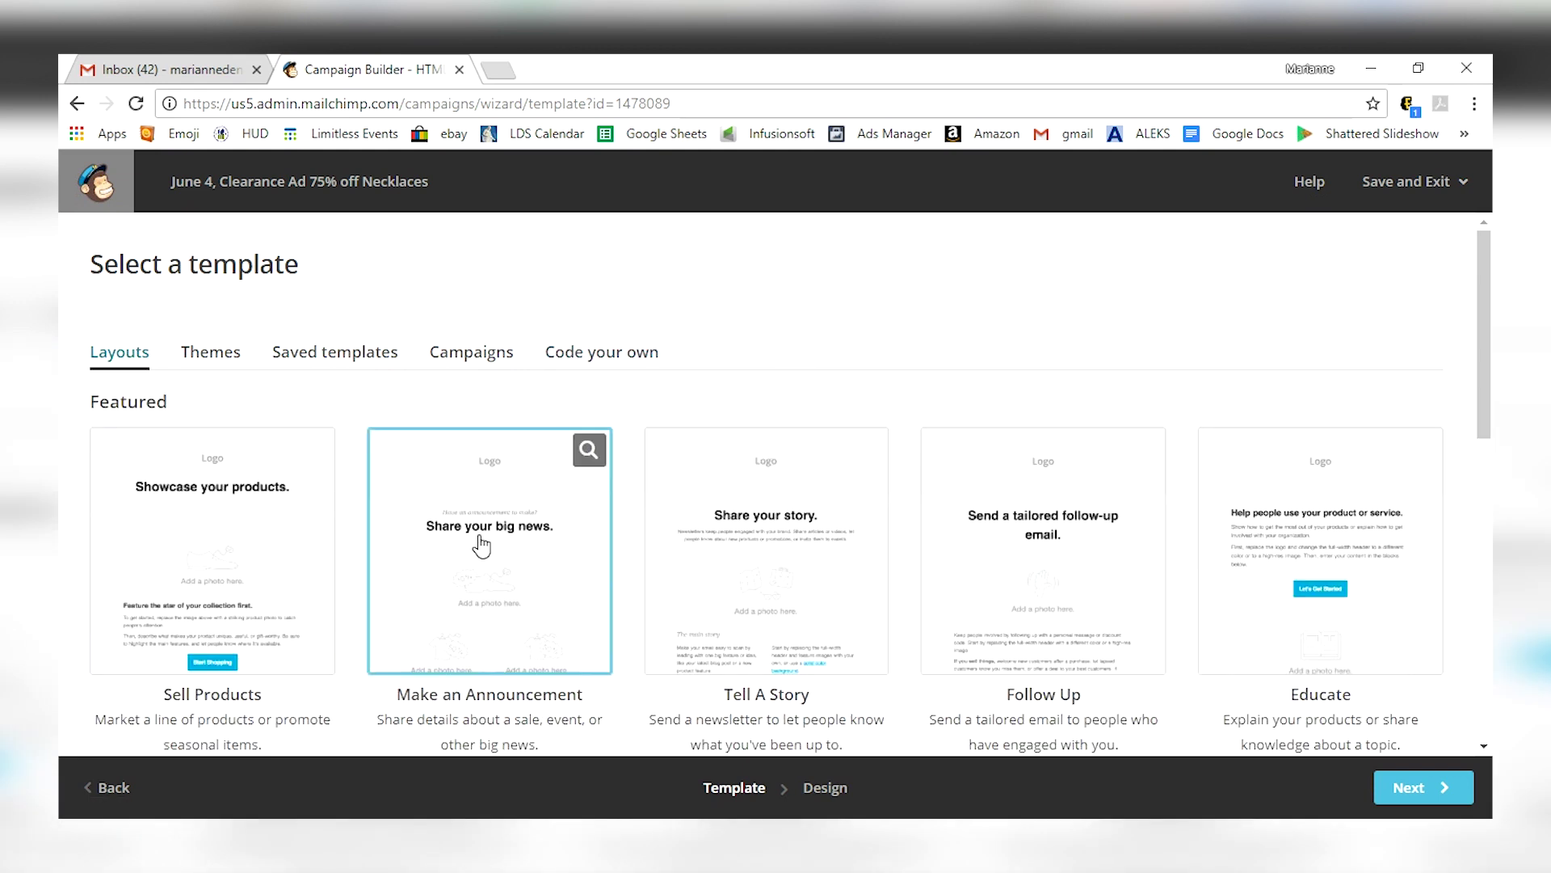
click(551, 590)
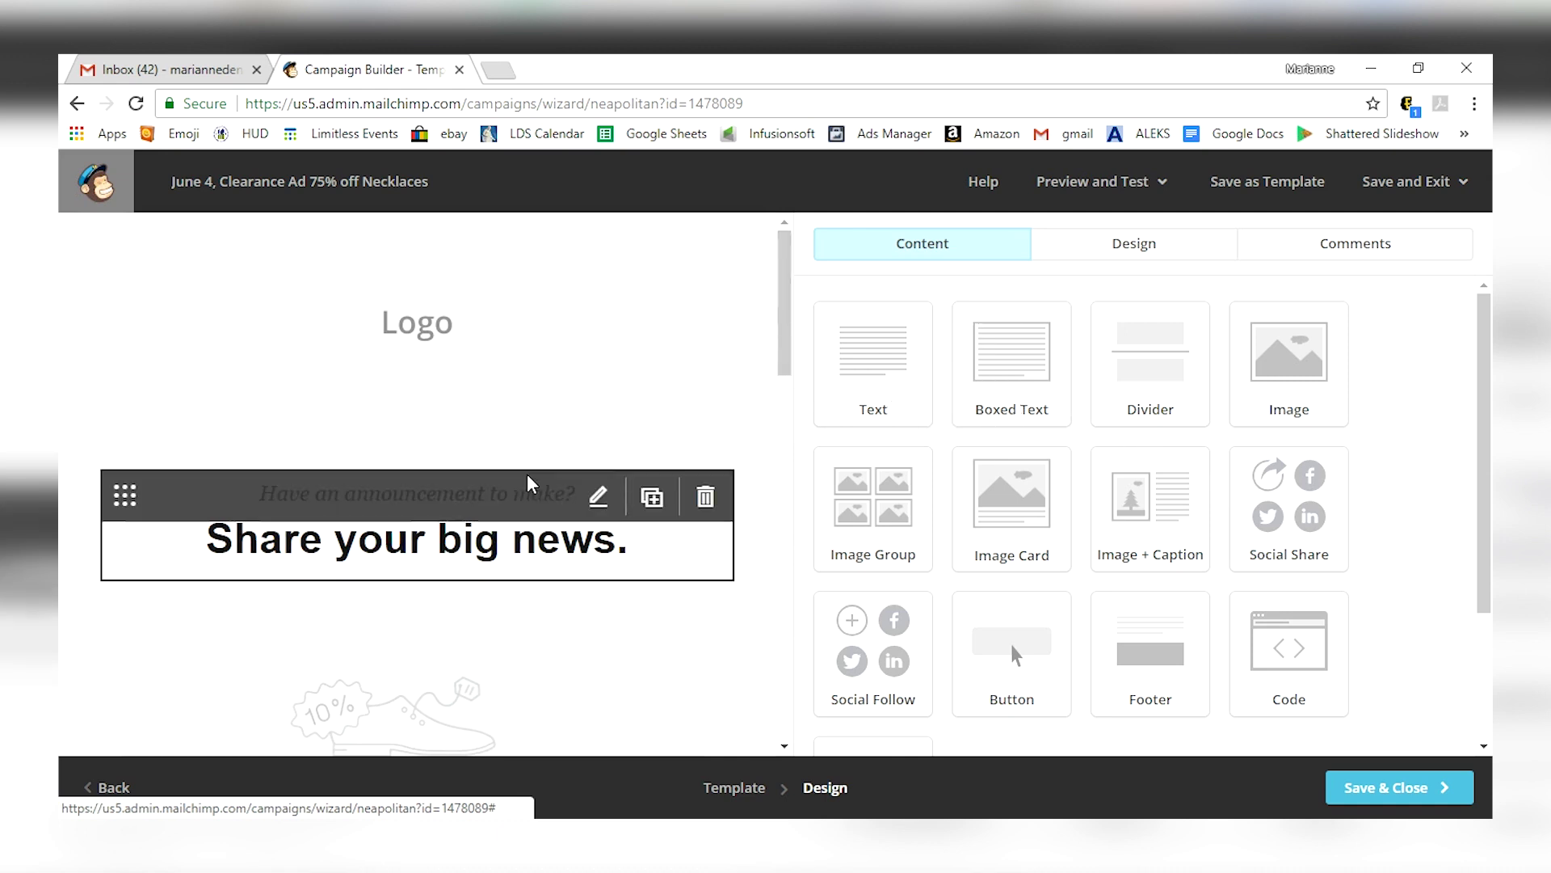
Step: Scroll through the Make an Announcement template in the drag-and-drop editor
scroll(530, 483, down, 3)
scroll(531, 483, down, 3)
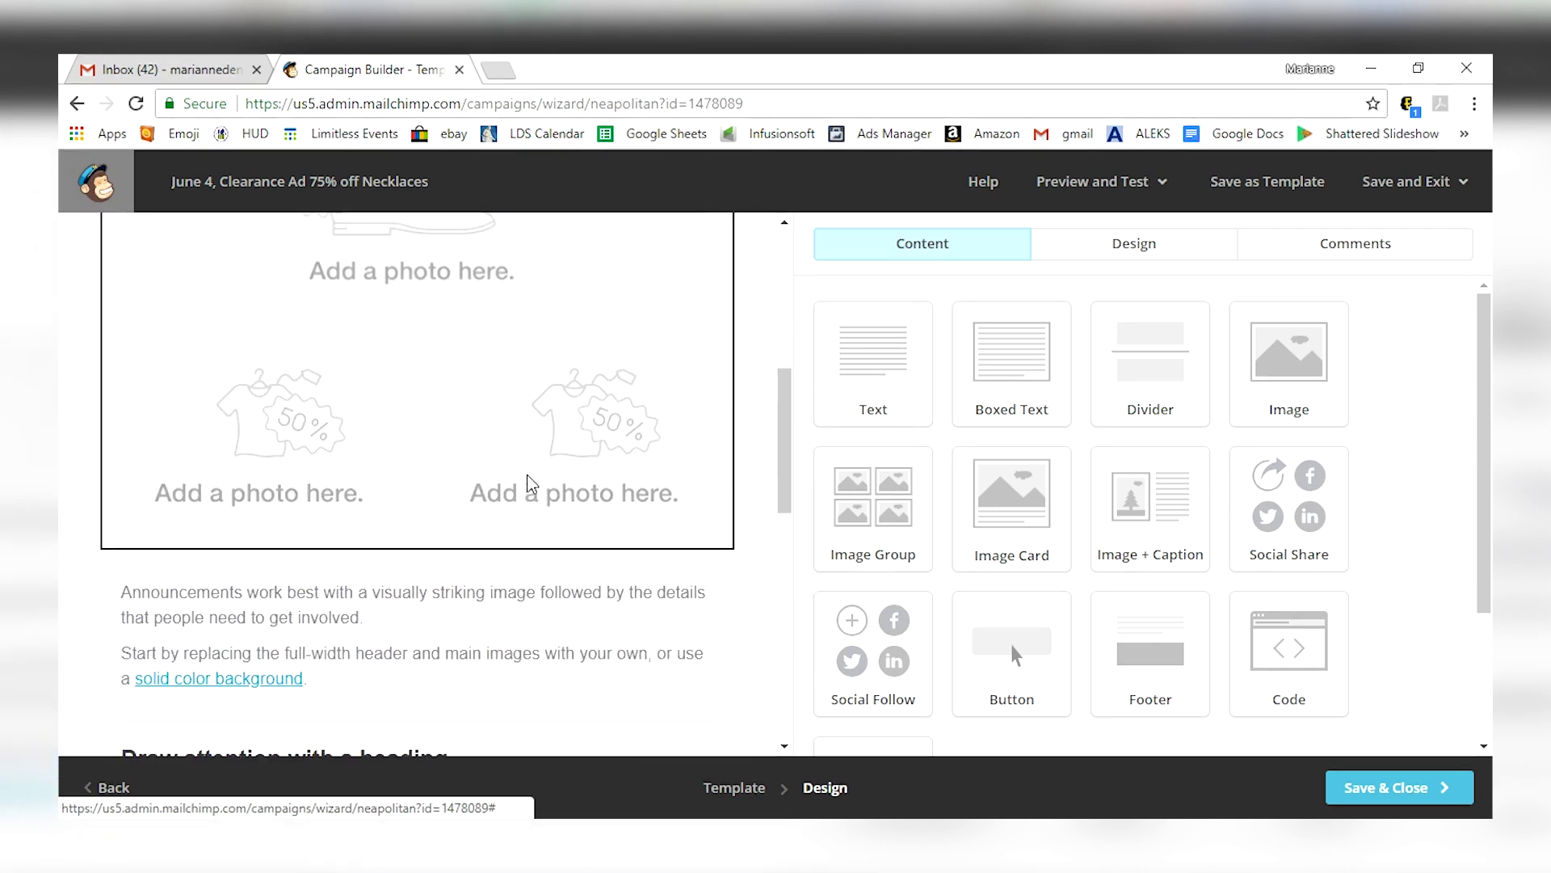
scroll(531, 483, down, 4)
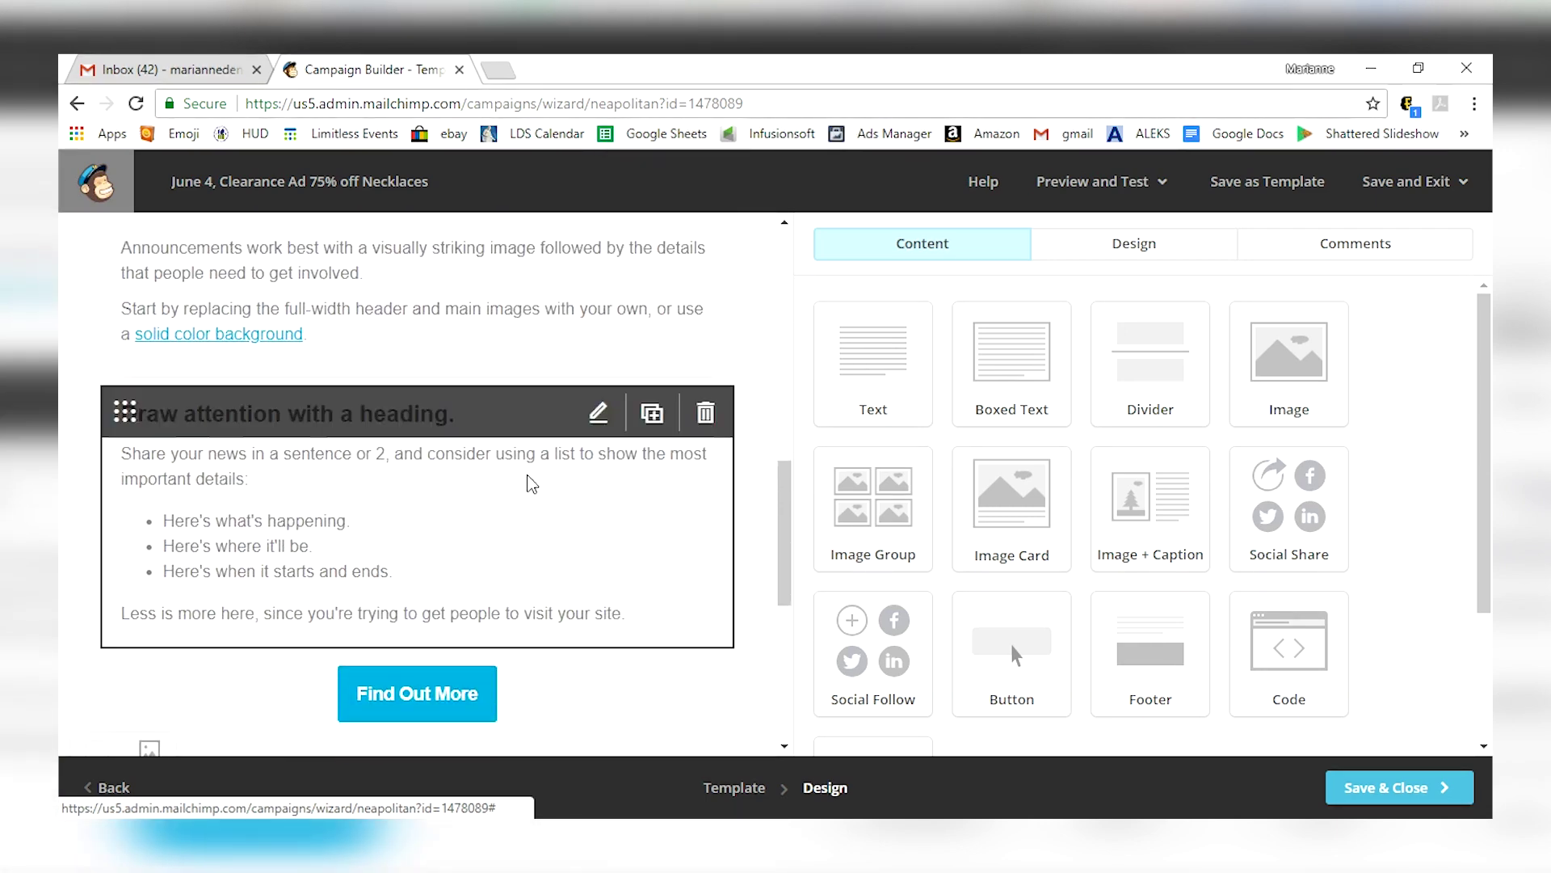
scroll(531, 483, down, 2)
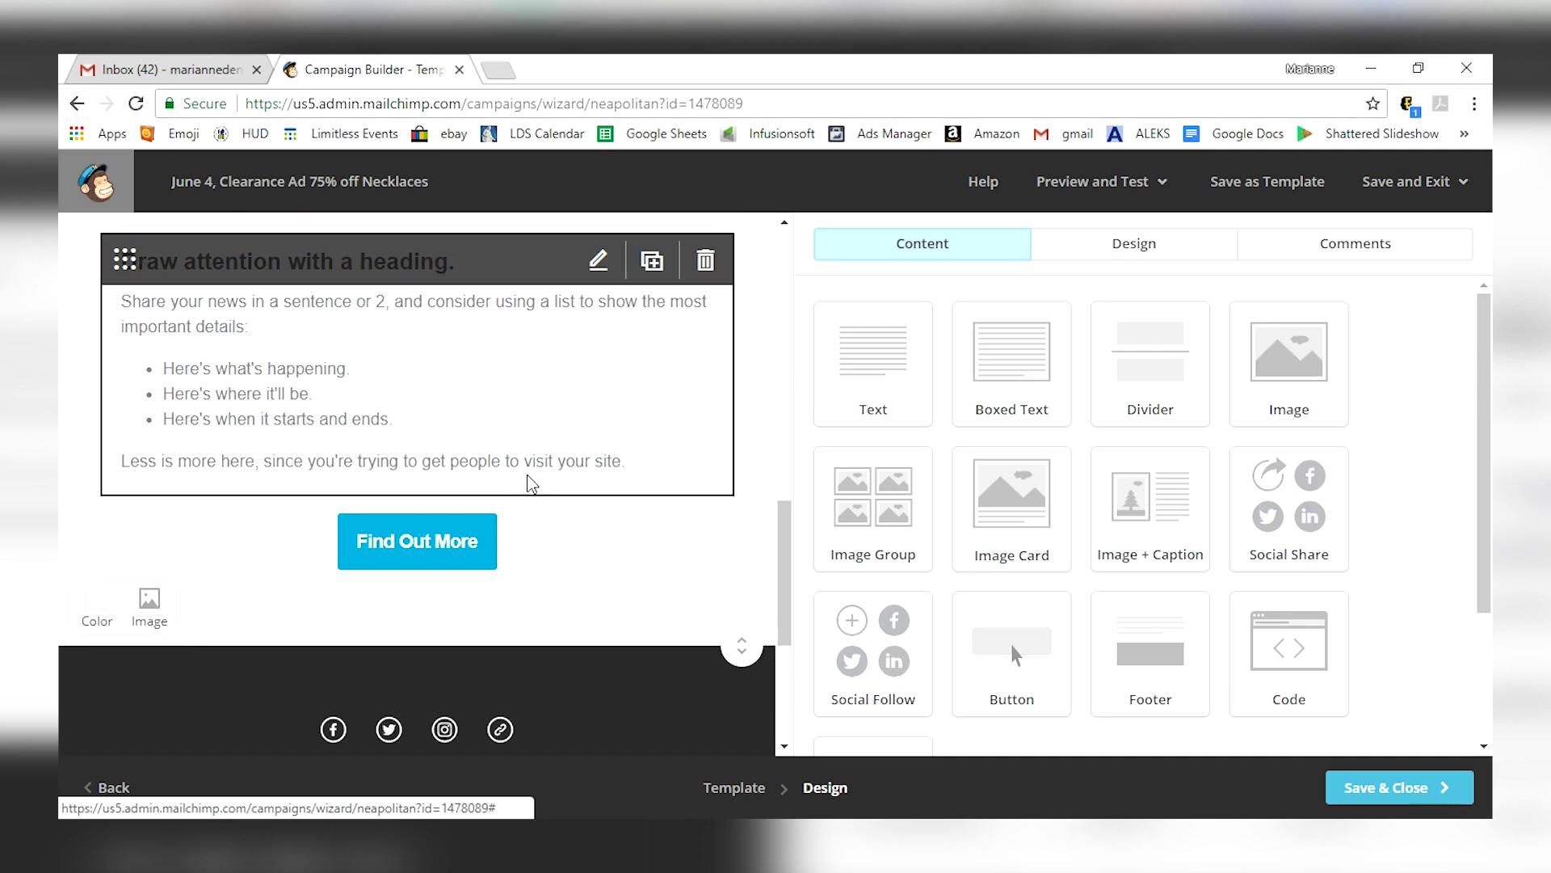
scroll(531, 483, up, 10)
Step: Open the three-image Image Group block's editor, review it, and close it unchanged
click(531, 484)
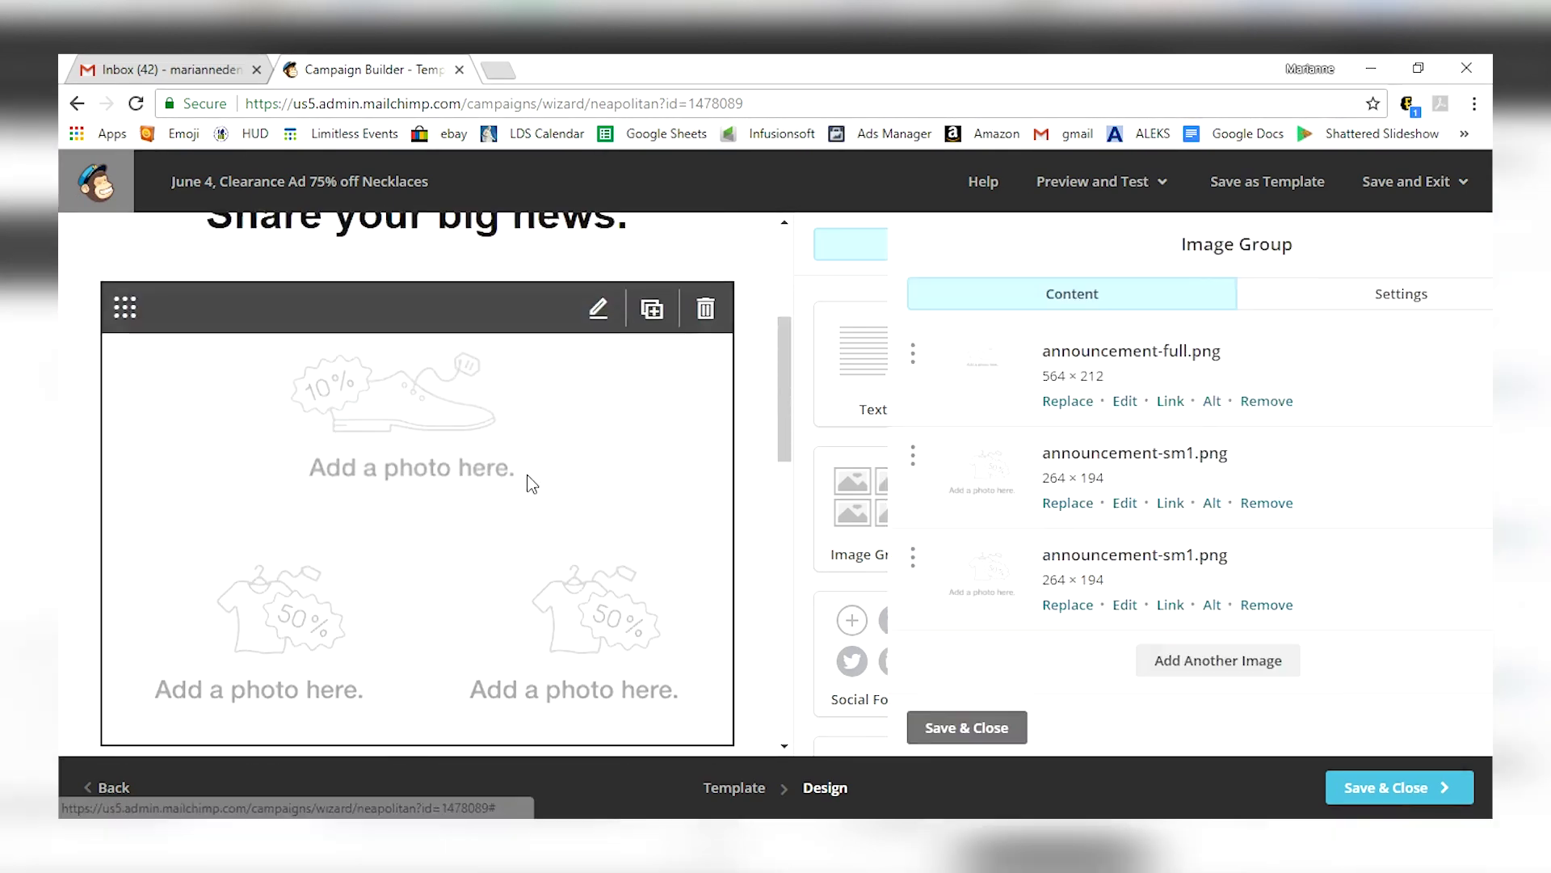
scroll(531, 483, up, 2)
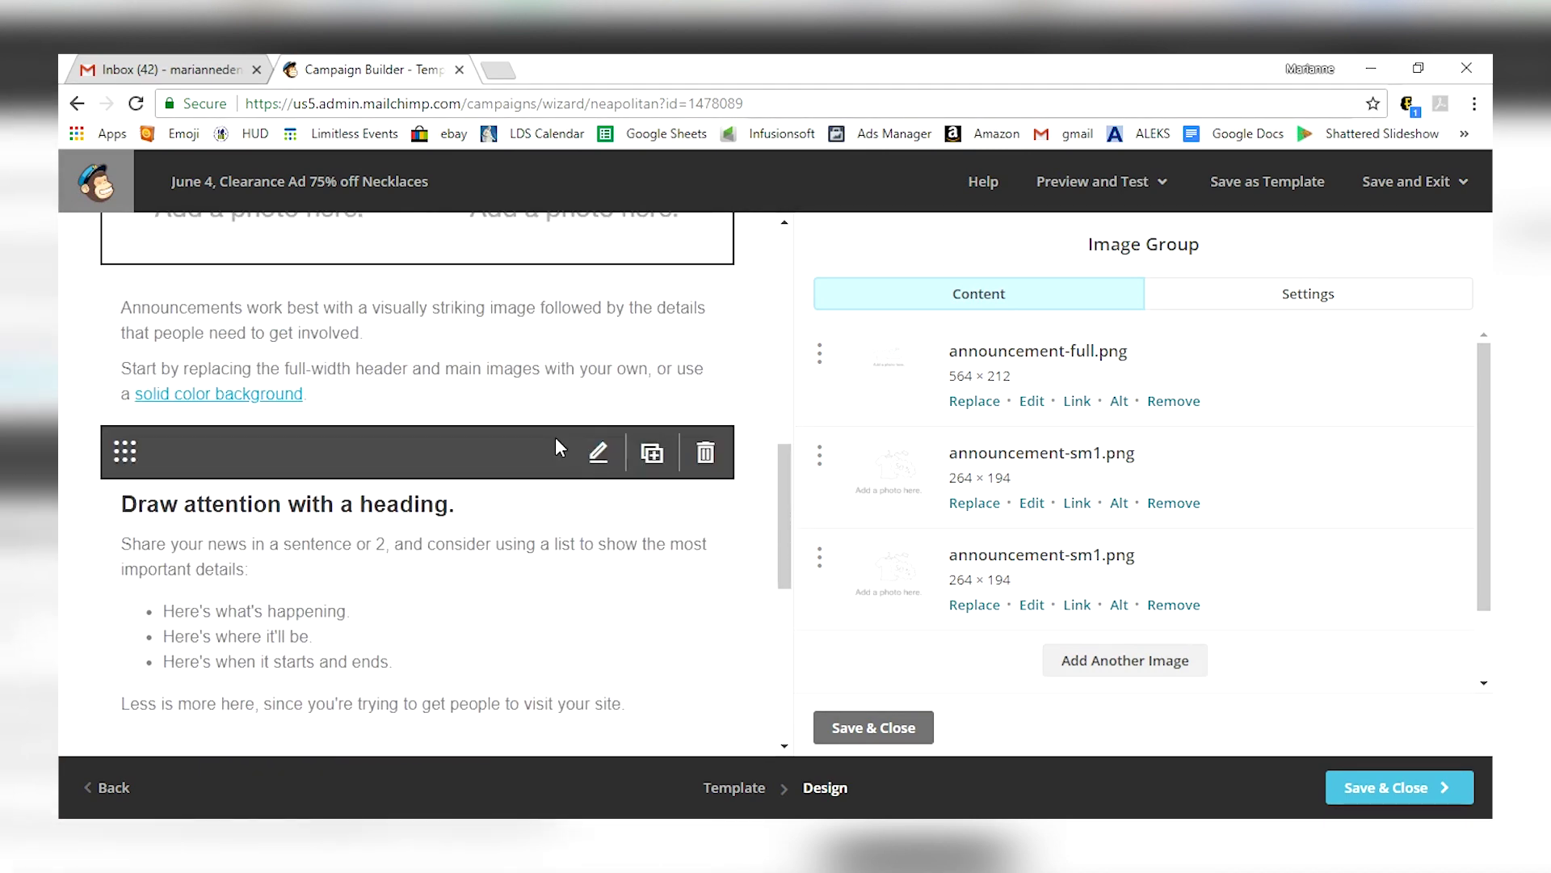
scroll(560, 447, down, 4)
scroll(560, 447, up, 3)
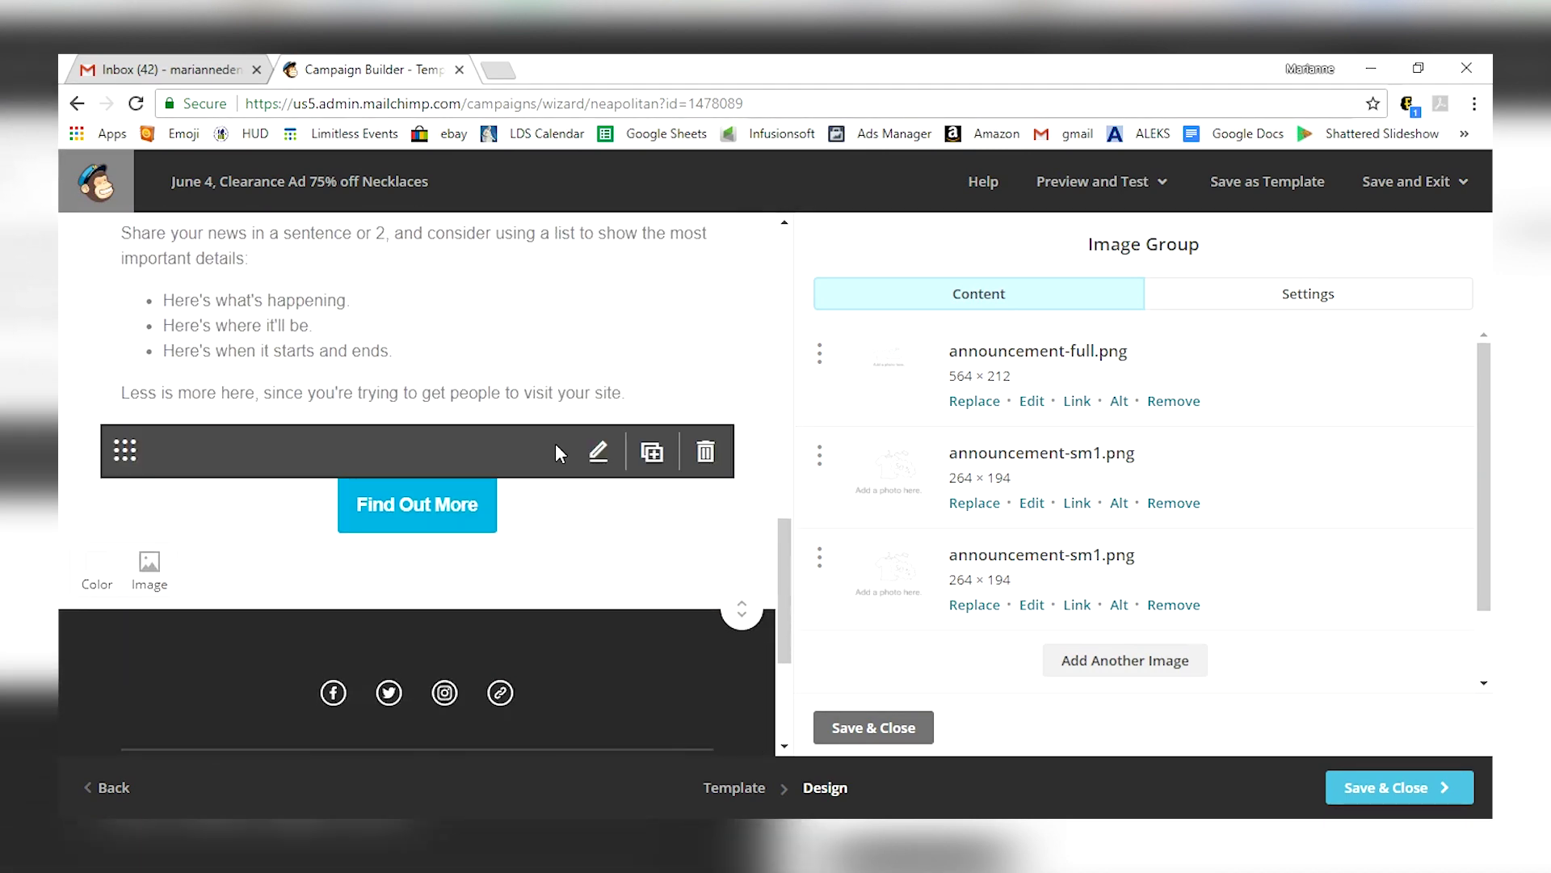
scroll(557, 450, up, 3)
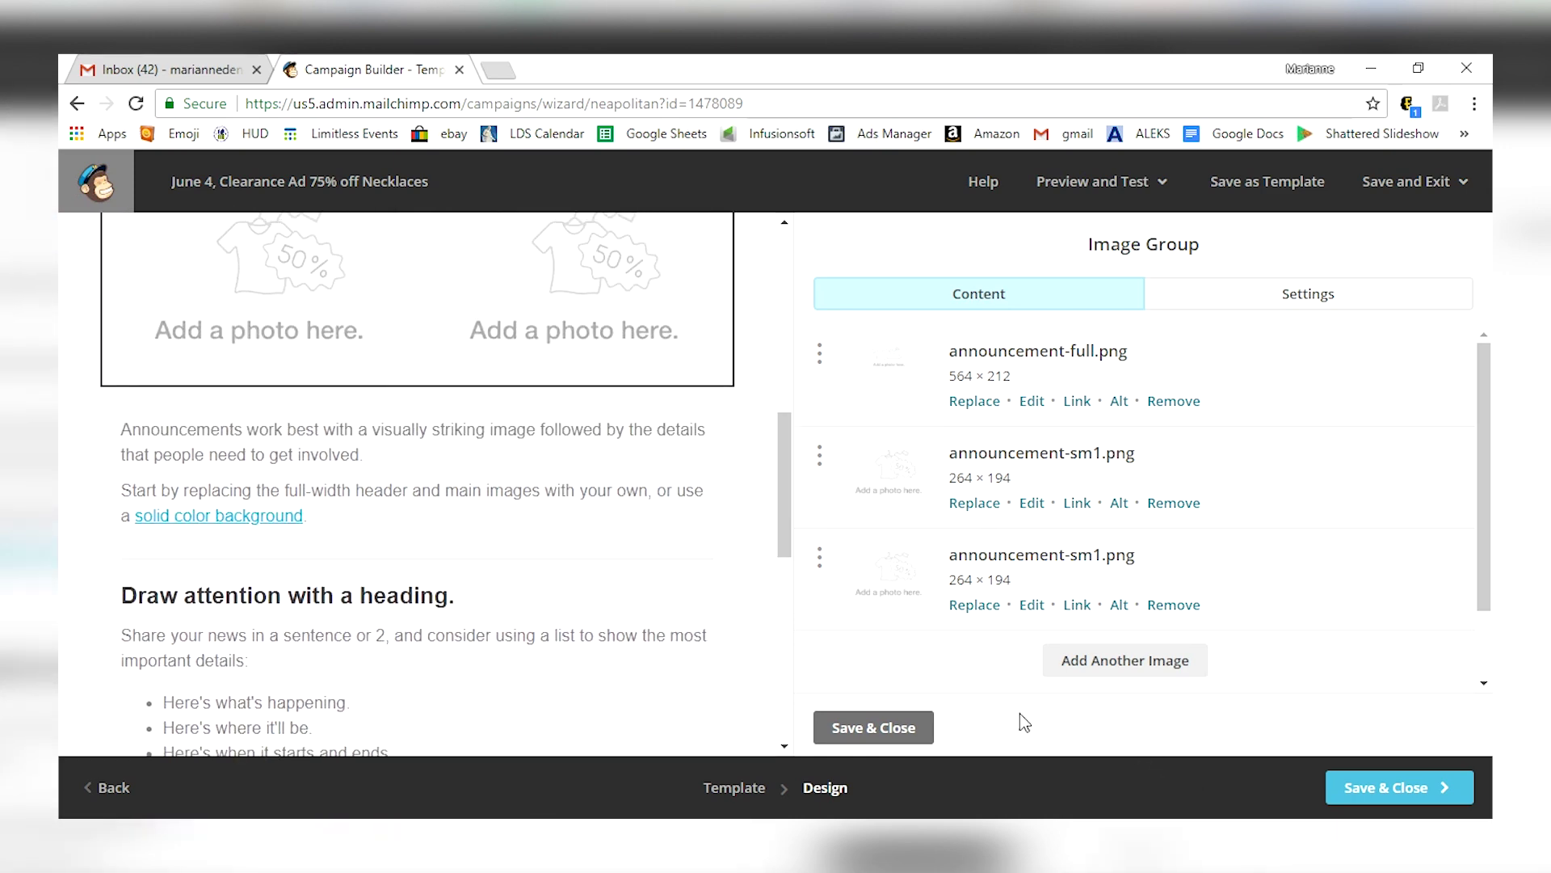
click(893, 729)
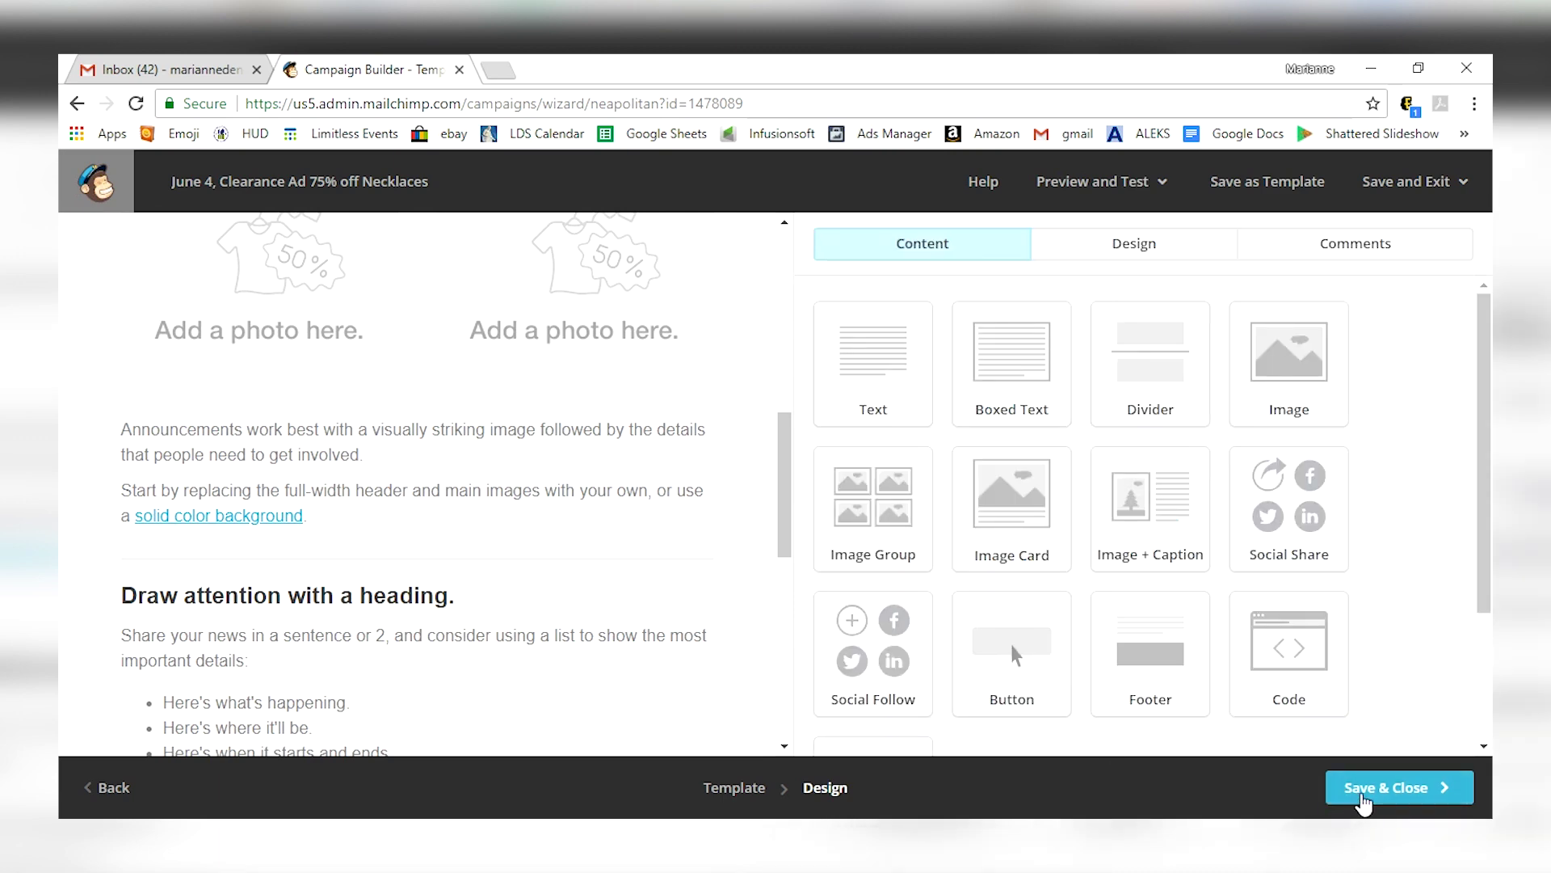
Step: Save and close the email design, returning to the campaign checklist
click(1364, 804)
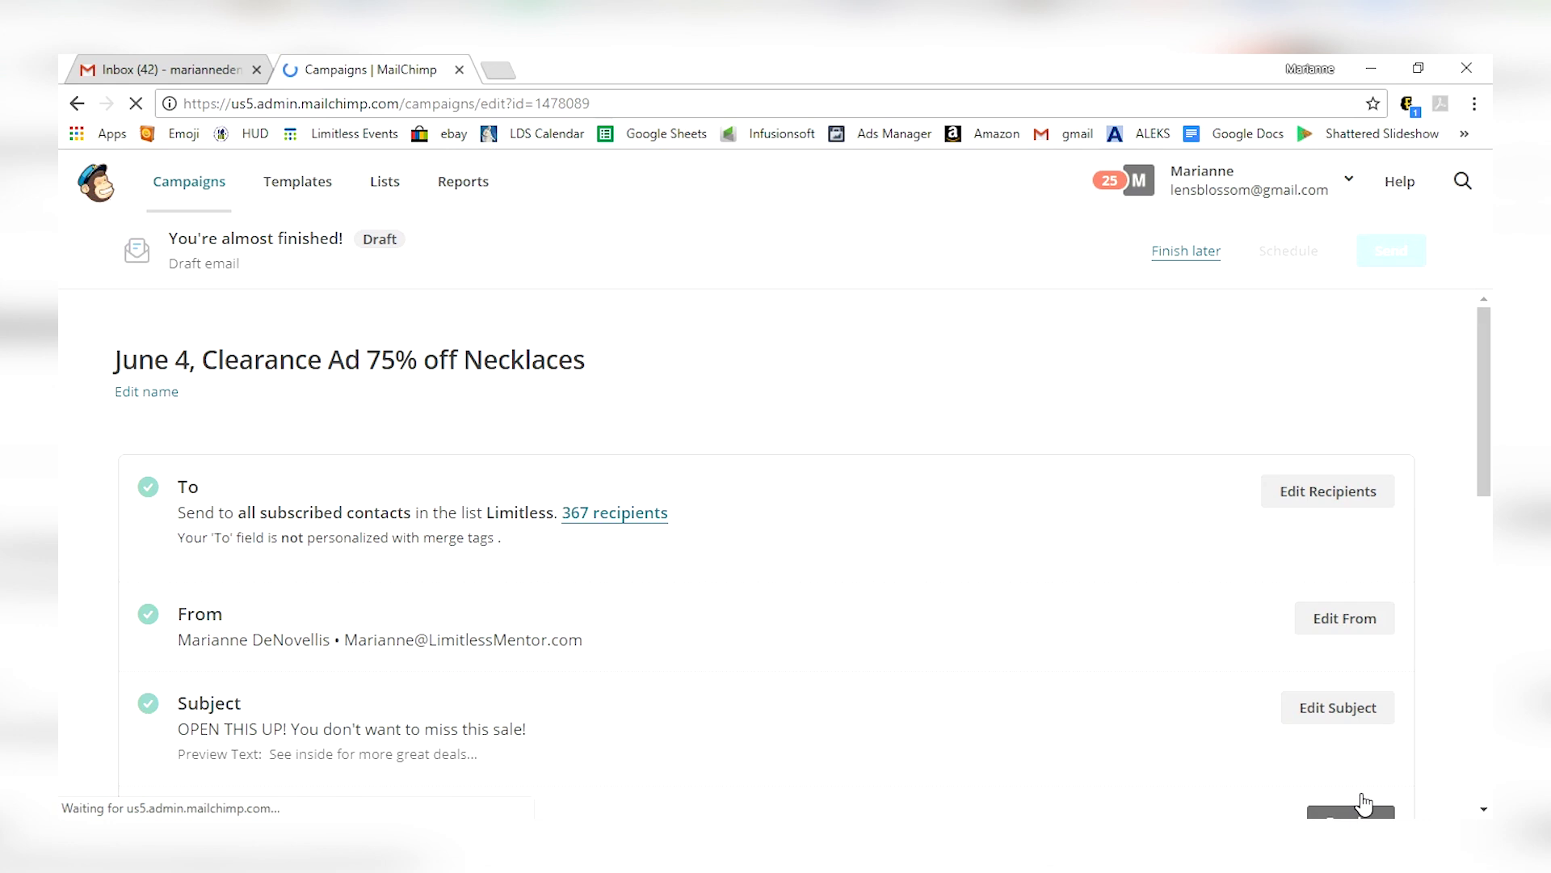
scroll(1035, 592, down, 2)
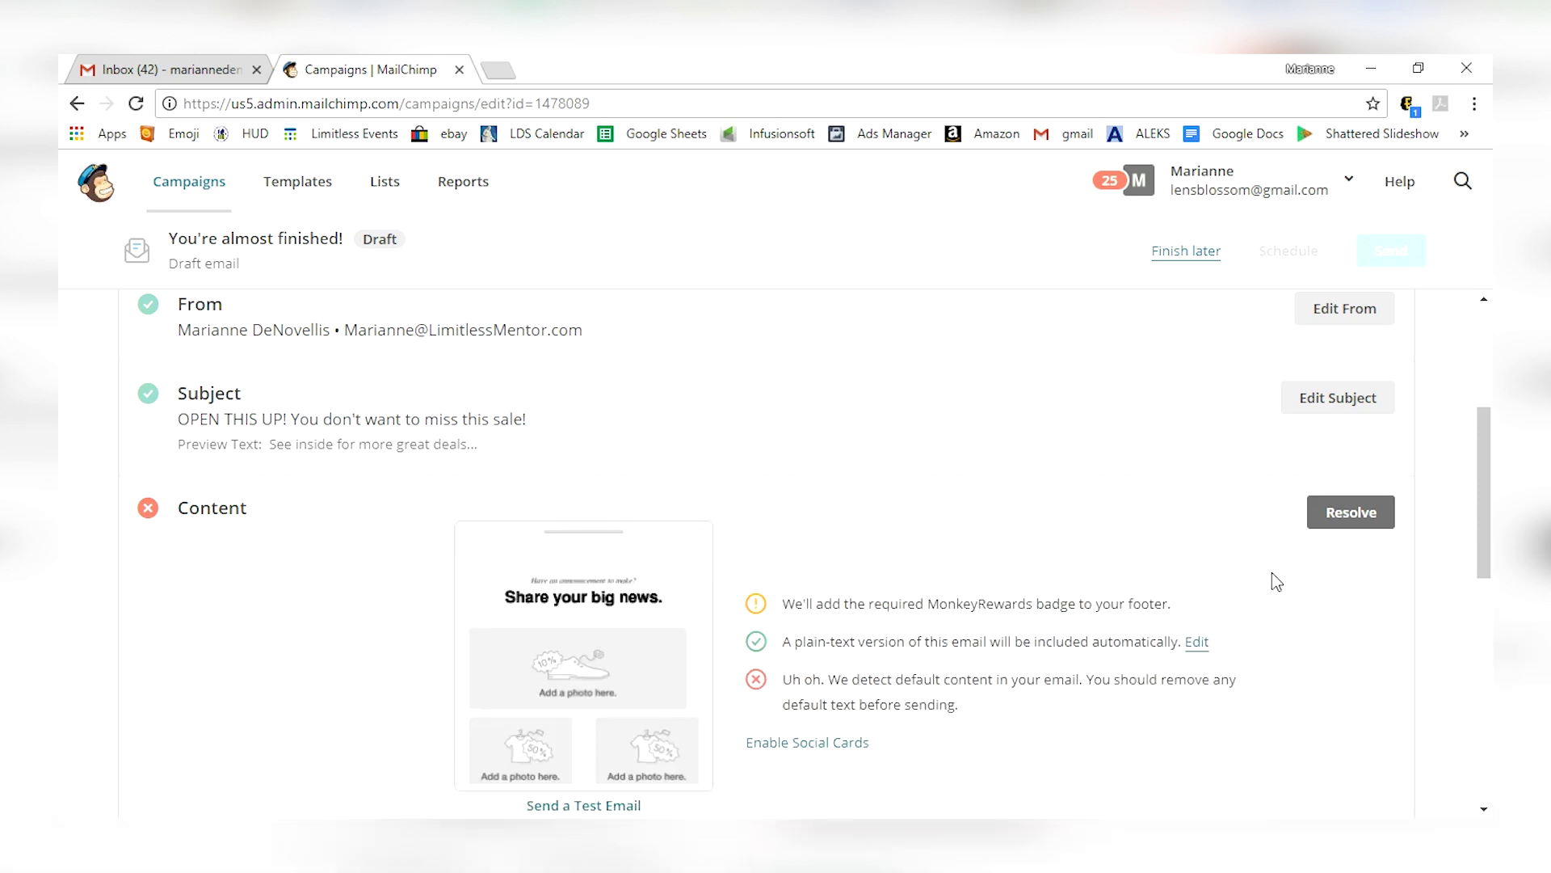
Step: Review the campaign checklist and reload it so Content is marked complete
scroll(1276, 582, down, 3)
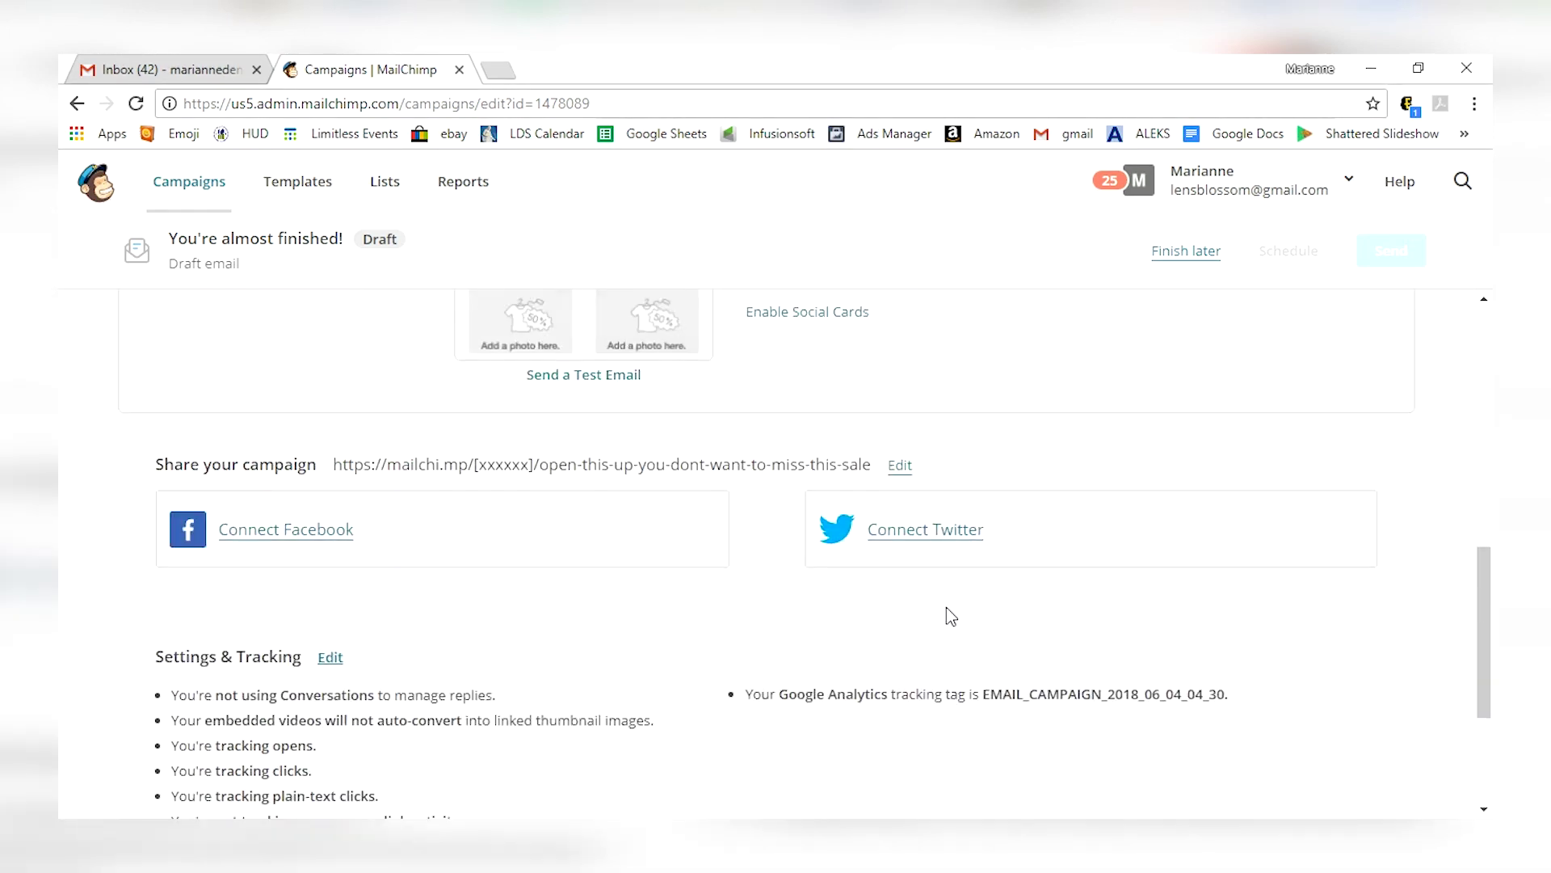
scroll(947, 610, up, 3)
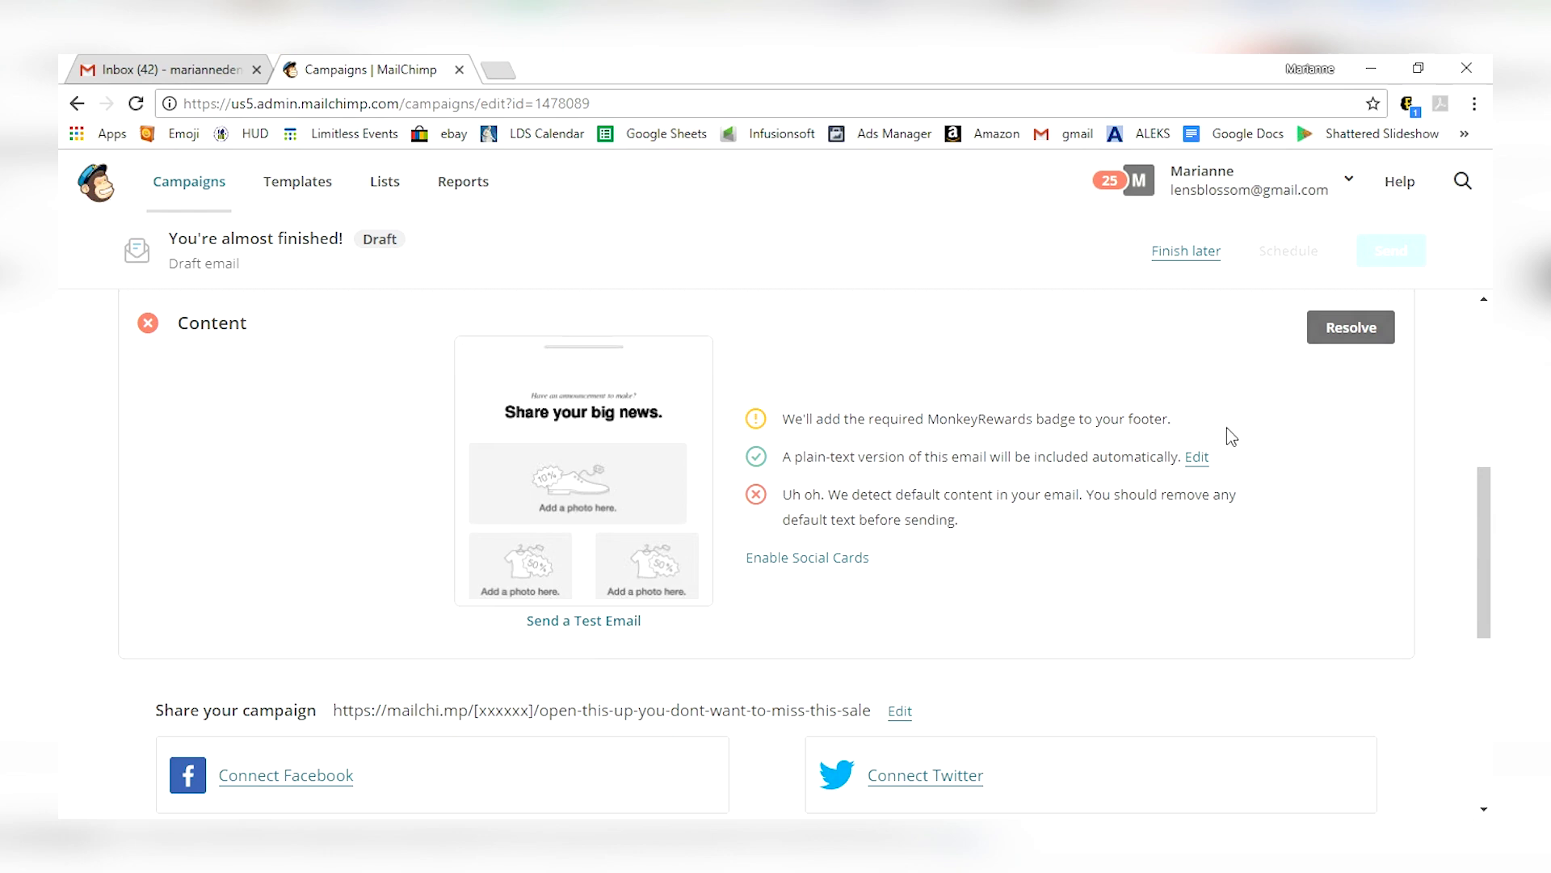
click(603, 629)
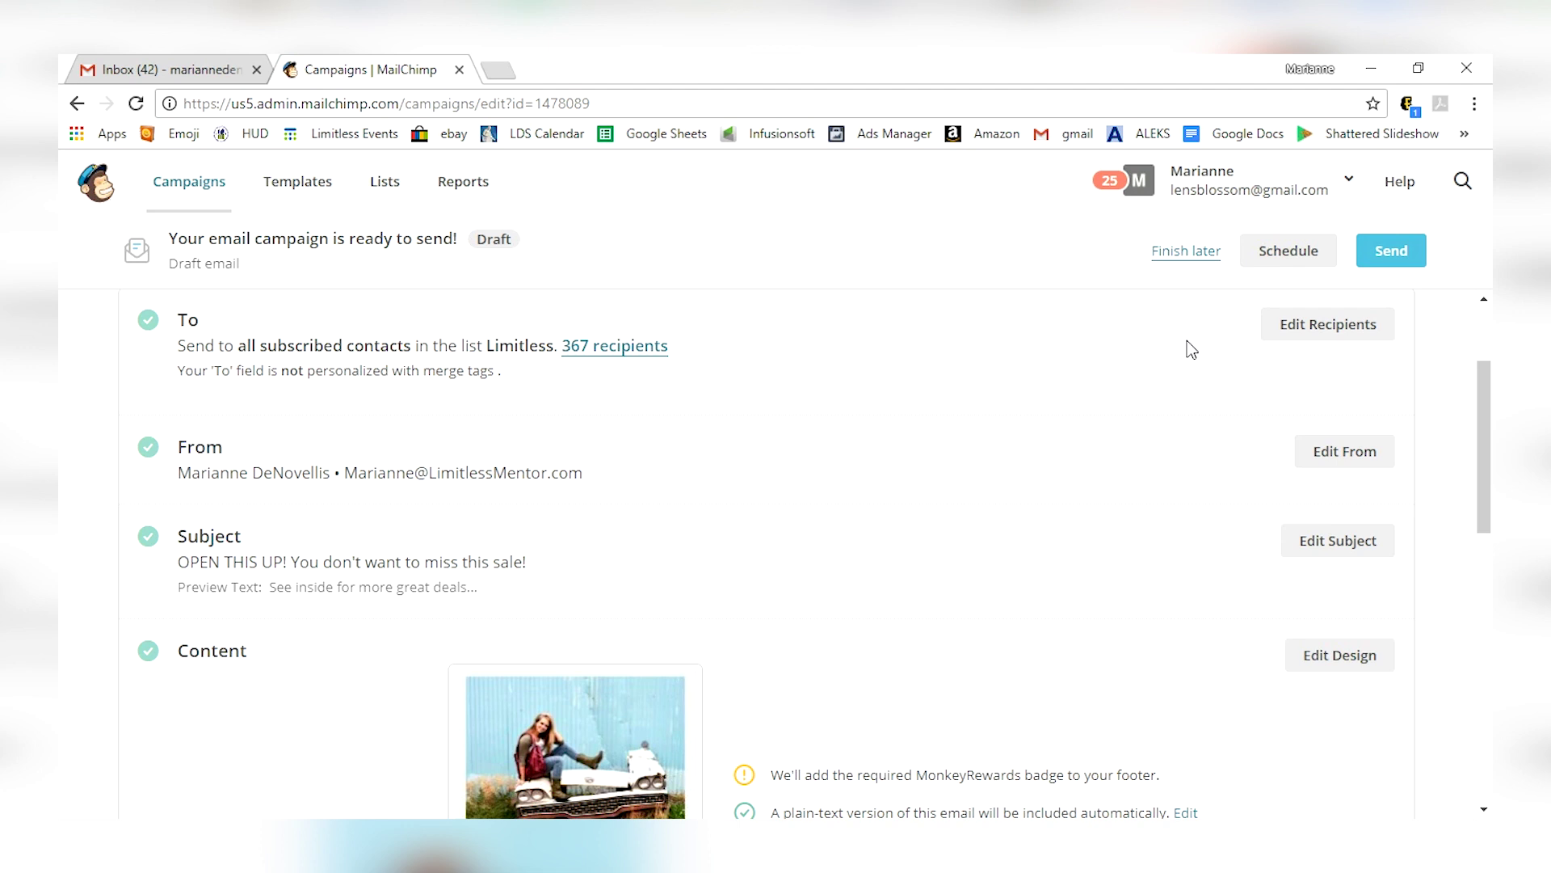
Step: Send the campaign, opening the Prepare for launch confirmation for the 367-subscriber Limitless list
click(1390, 252)
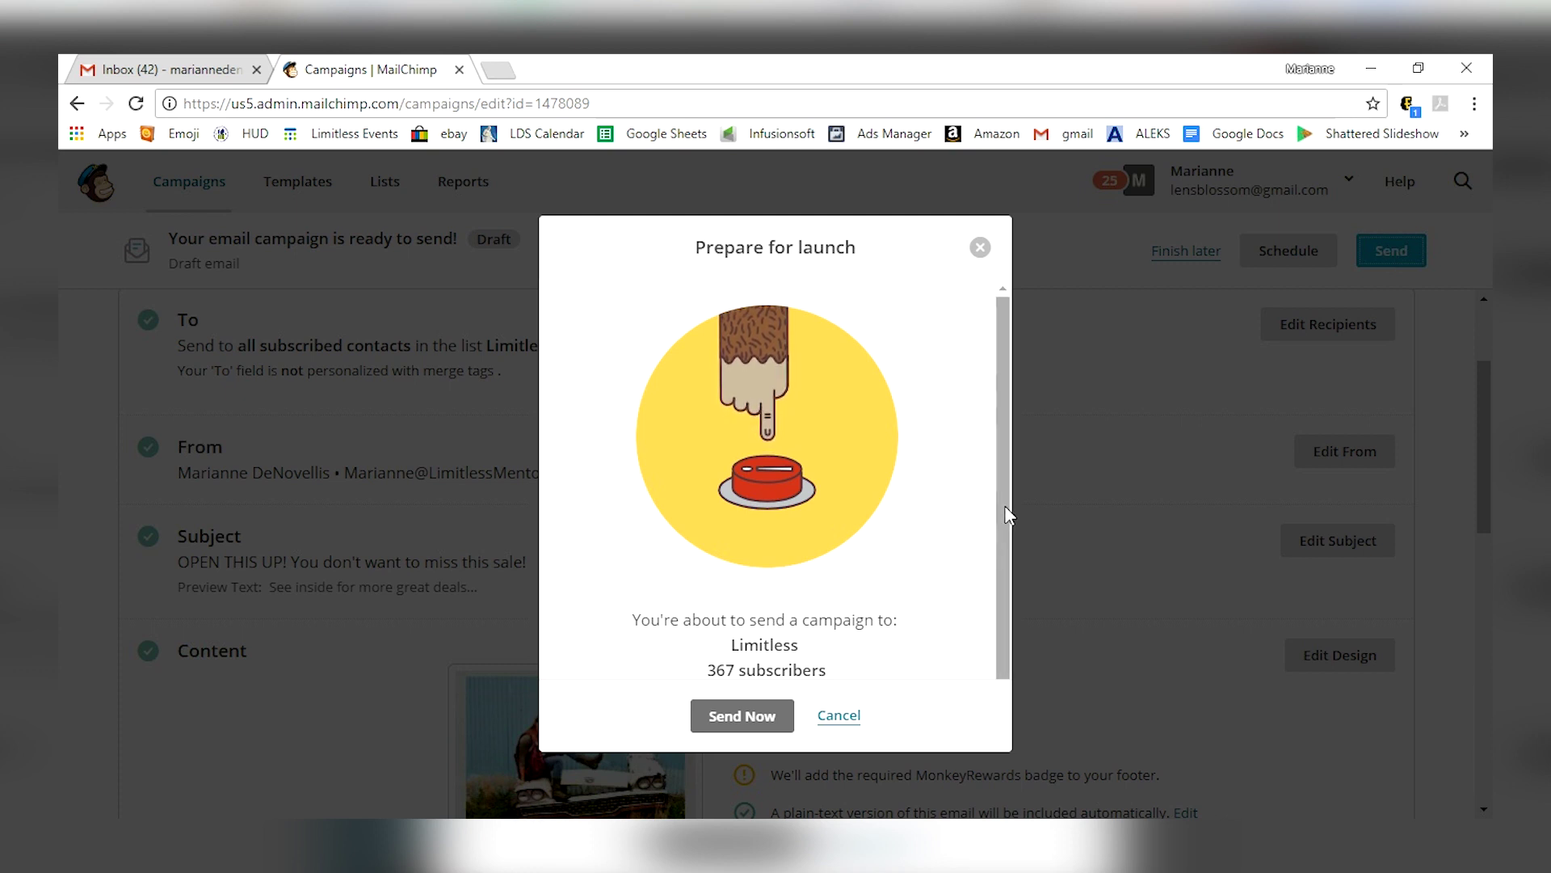
drag(1005, 520, 1000, 575)
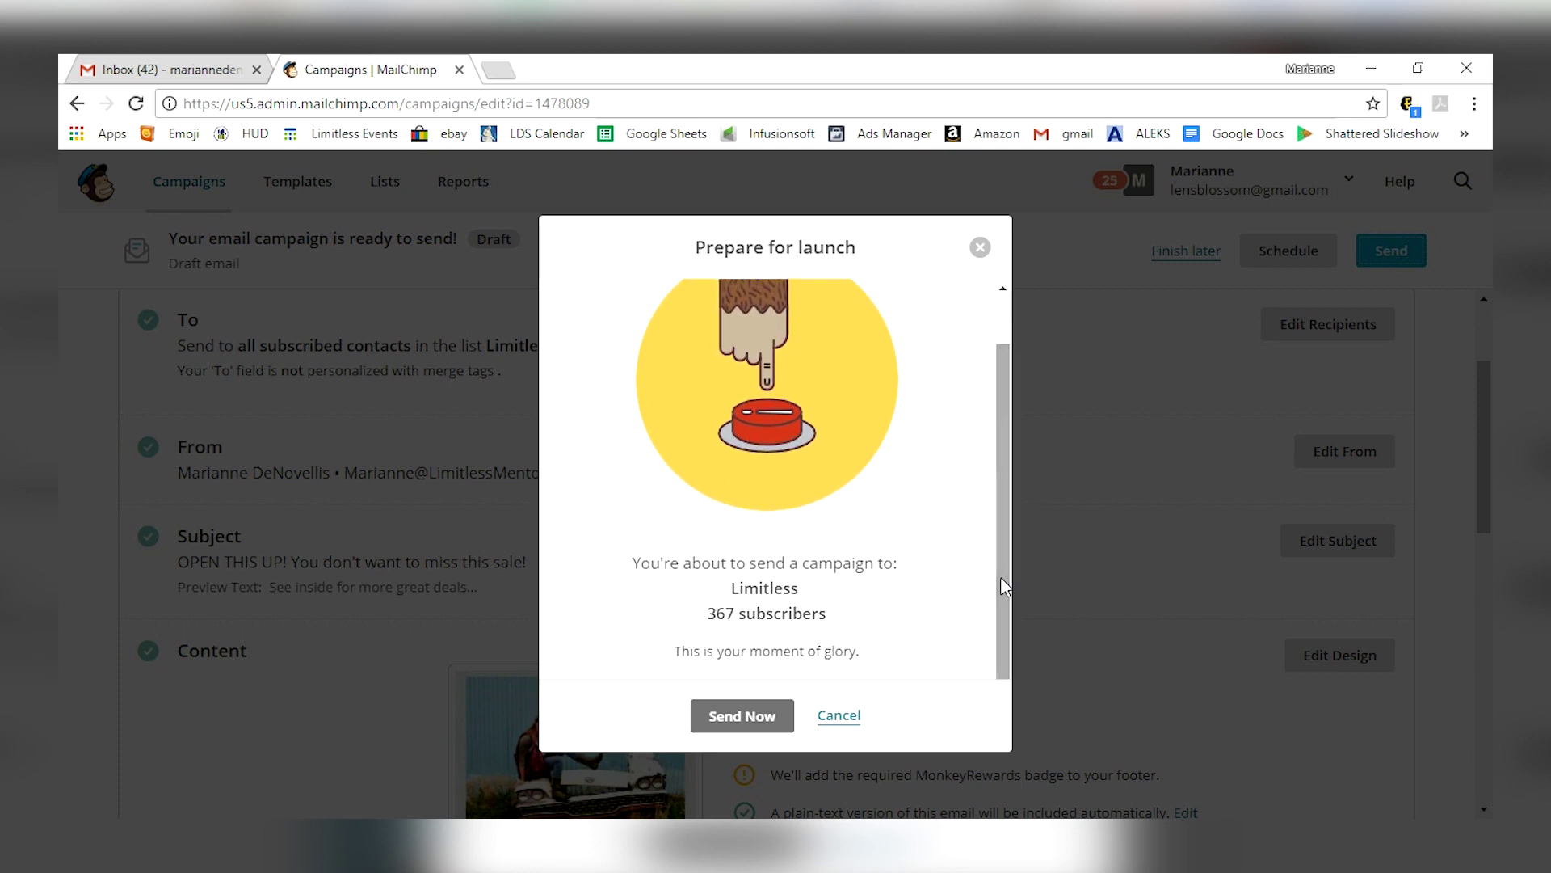